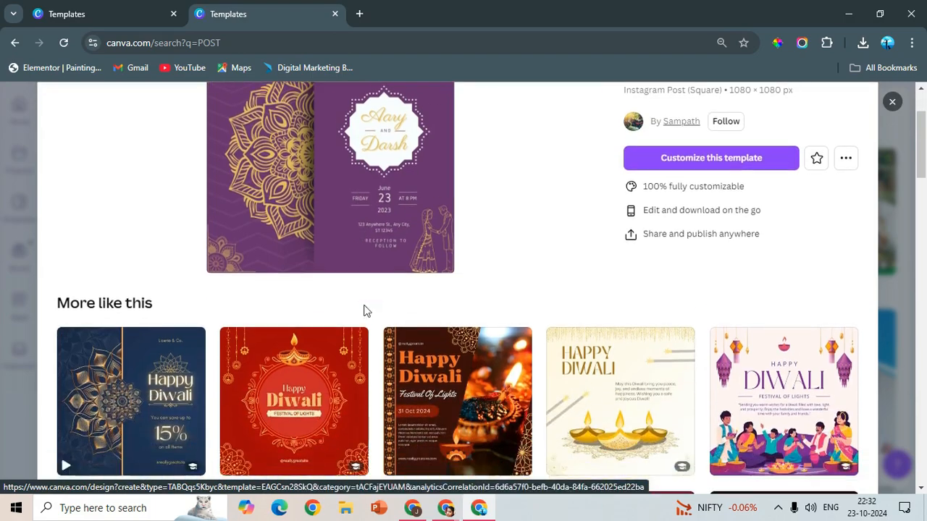
# - Browse the similar templates suggested below the purple wedding invitation
pyautogui.scroll(-1, 657, 356)
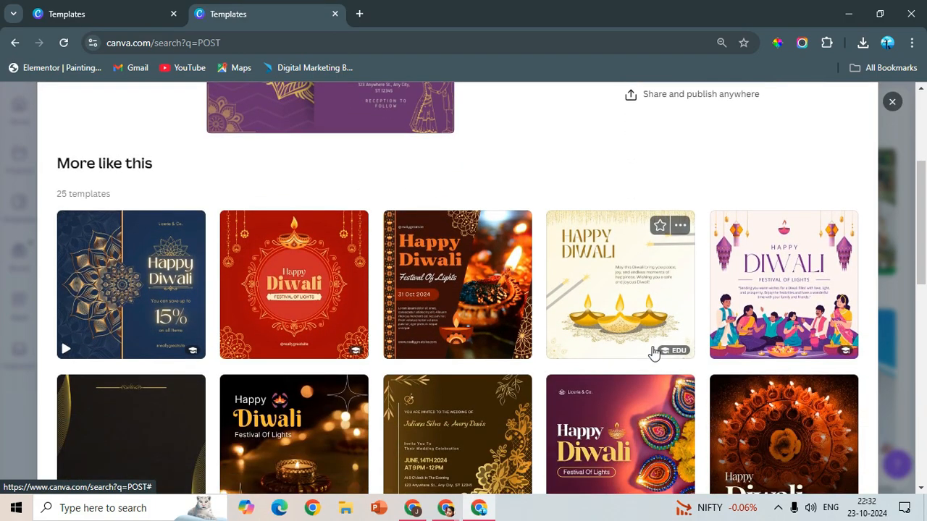
pyautogui.scroll(-2, 436, 370)
pyautogui.scroll(-5, 436, 370)
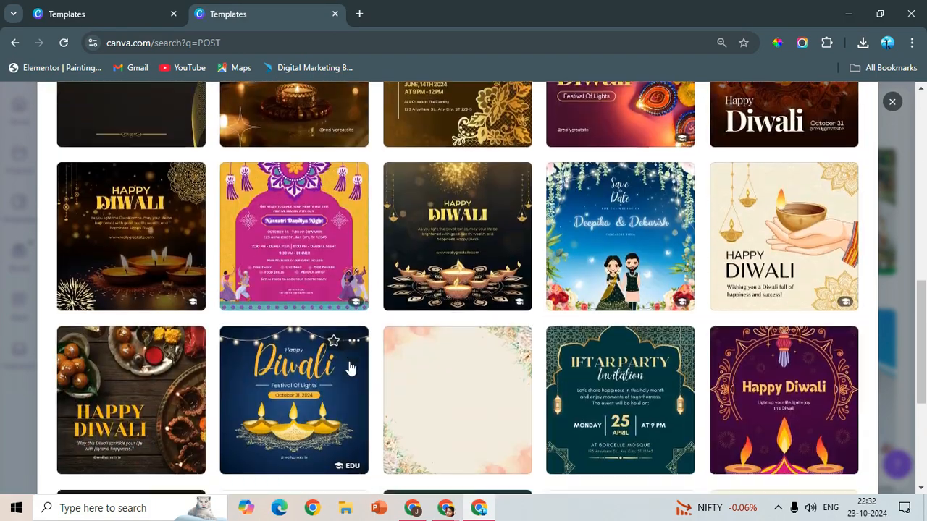
pyautogui.scroll(2, 414, 352)
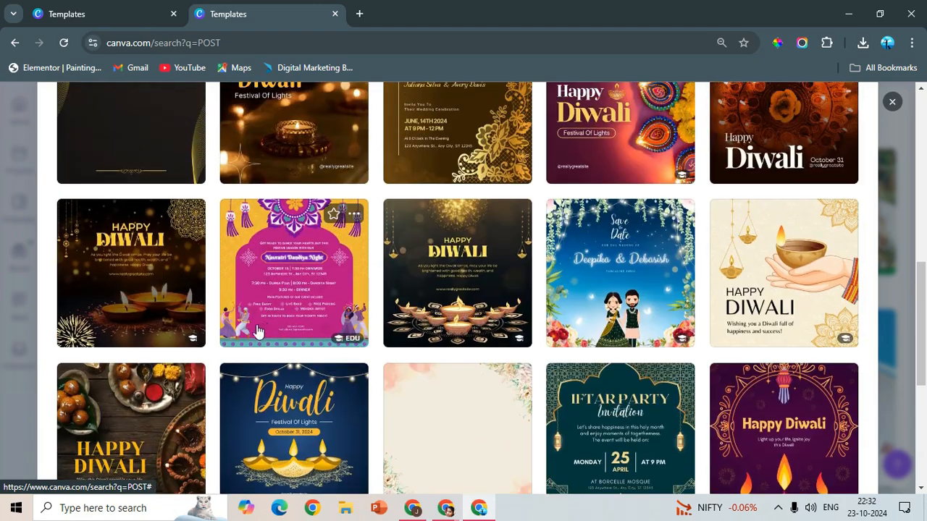
pyautogui.scroll(-2, 254, 384)
pyautogui.scroll(2, 255, 384)
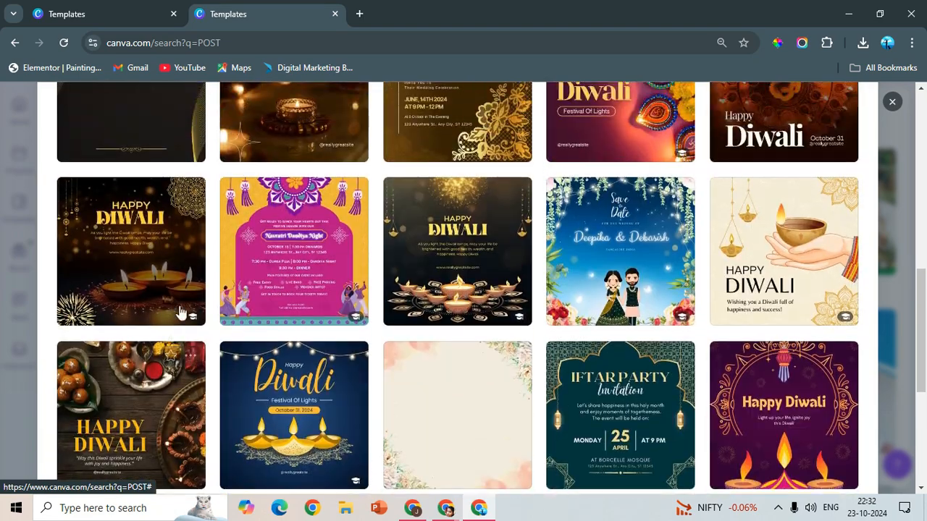
pyautogui.scroll(-2, 180, 314)
pyautogui.scroll(7, 180, 314)
pyautogui.scroll(2, 181, 312)
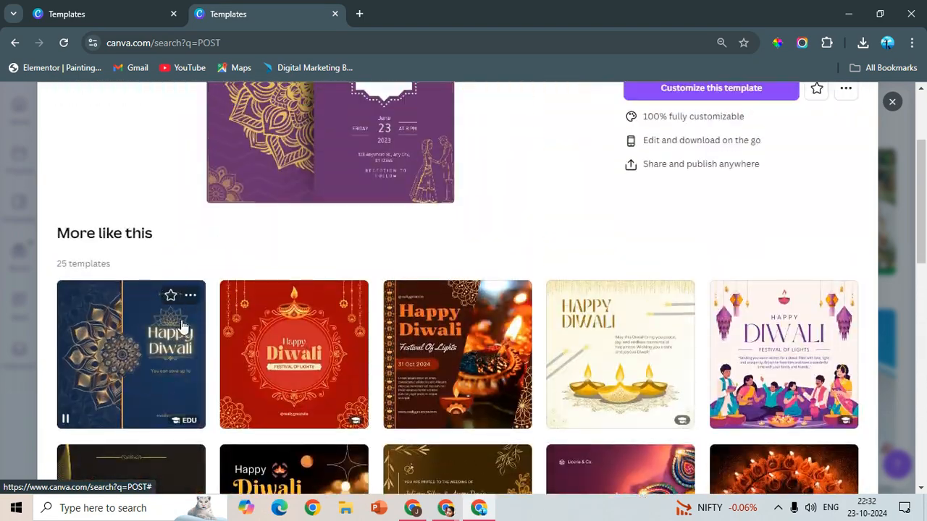
pyautogui.click(181, 360)
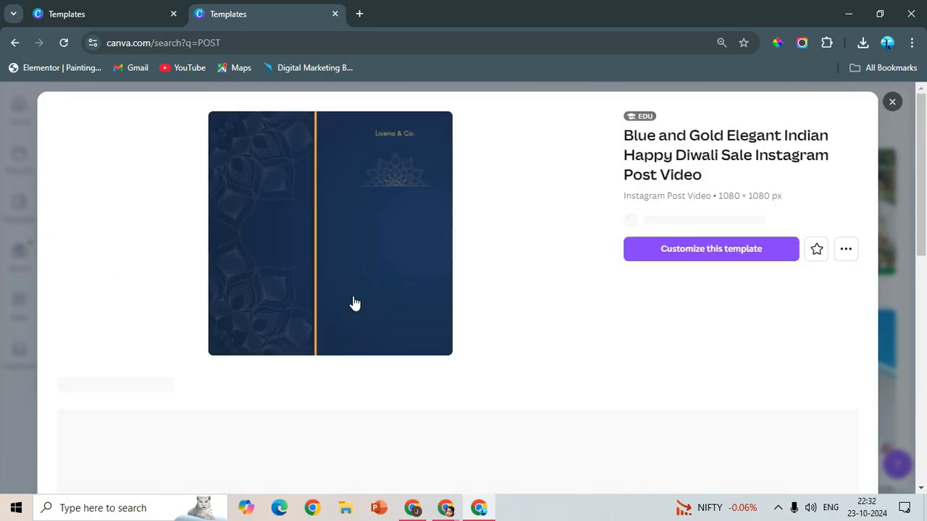
pyautogui.scroll(-4, 351, 316)
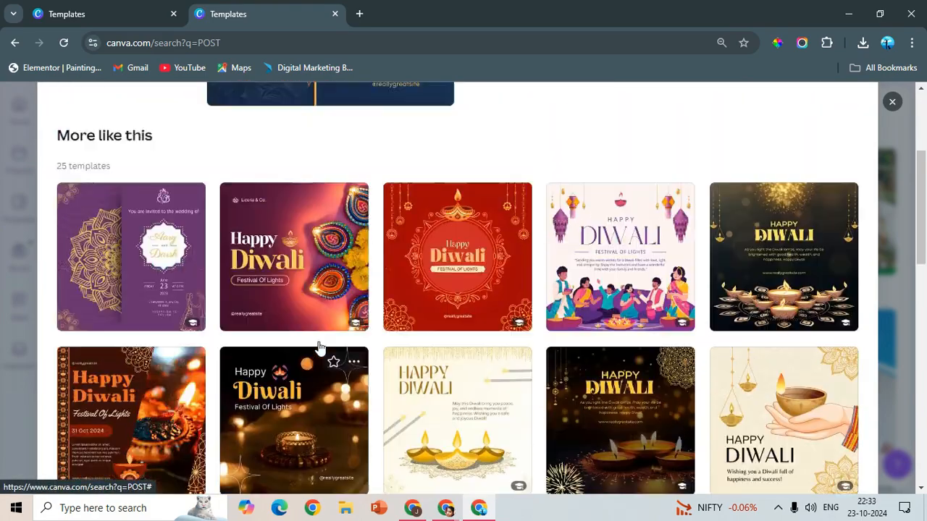
pyautogui.scroll(4, 318, 348)
pyautogui.click(321, 298)
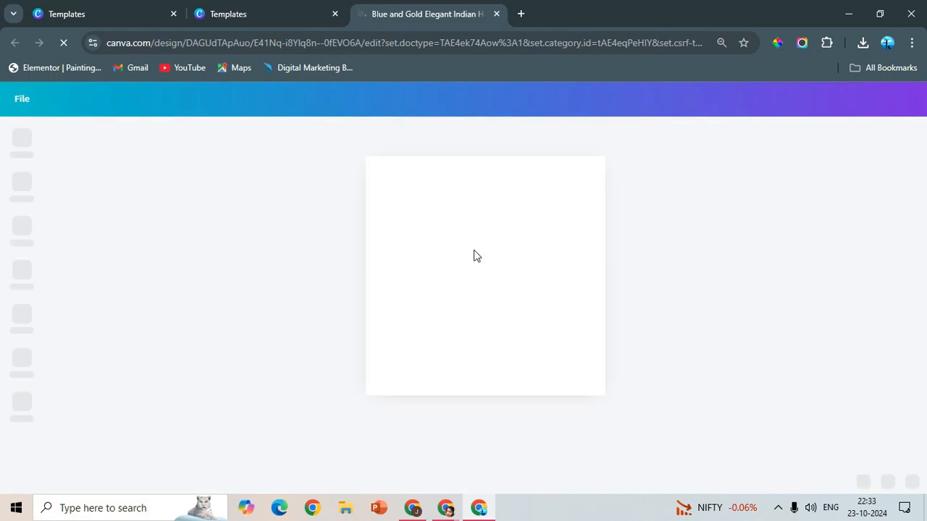
pyautogui.click(534, 305)
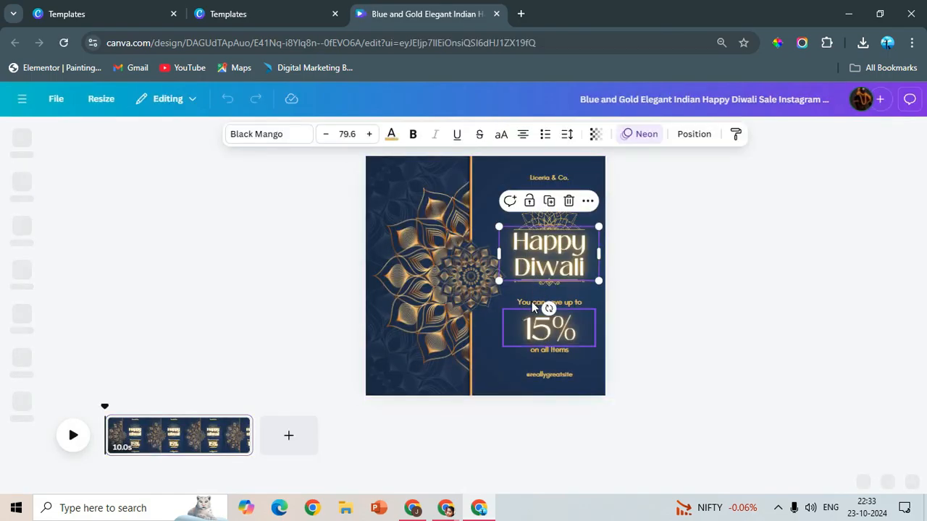
pyautogui.click(533, 302)
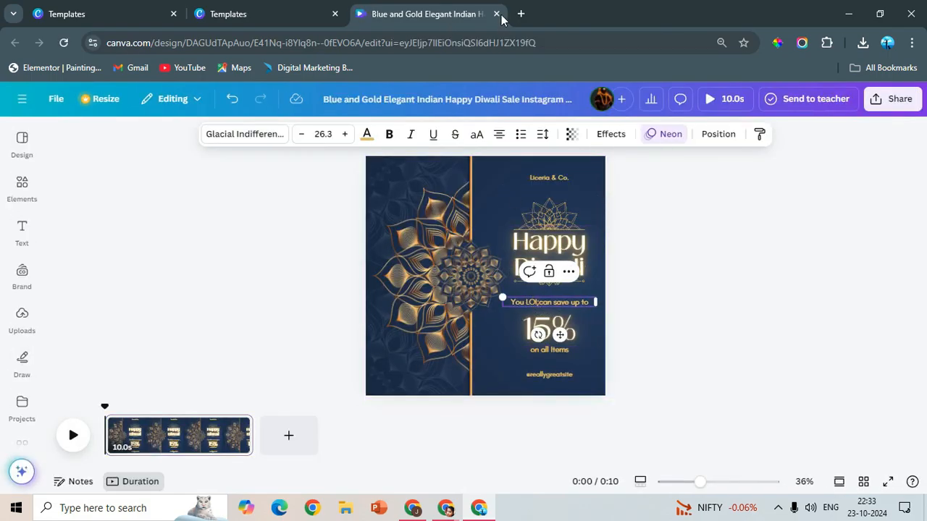
pyautogui.click(243, 16)
pyautogui.click(14, 43)
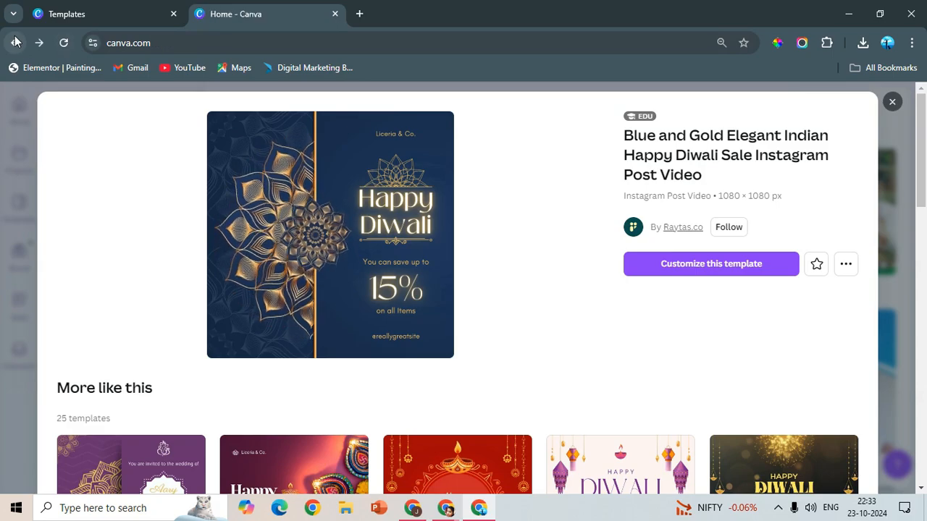
# - Search Canva's content for POST from the home page
pyautogui.scroll(-3, 452, 304)
pyautogui.click(460, 103)
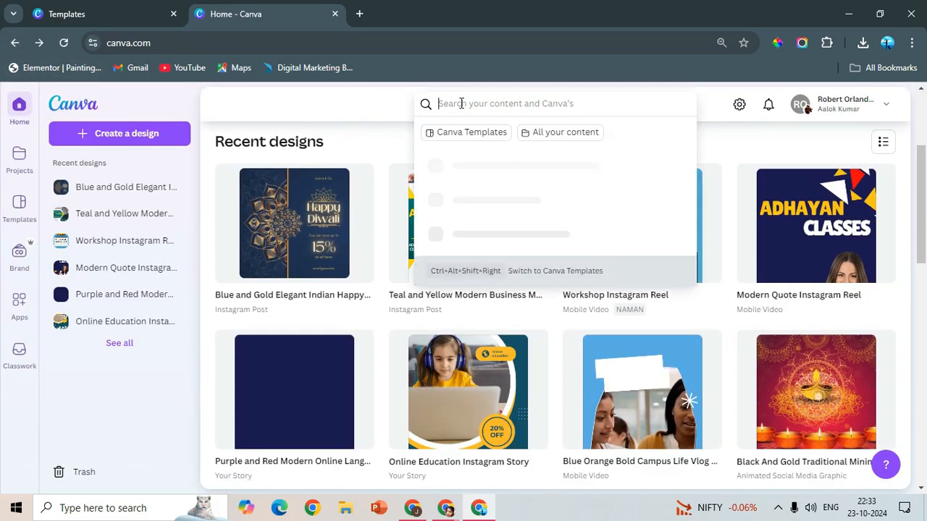
pyautogui.write('POST')
pyautogui.press('Return')
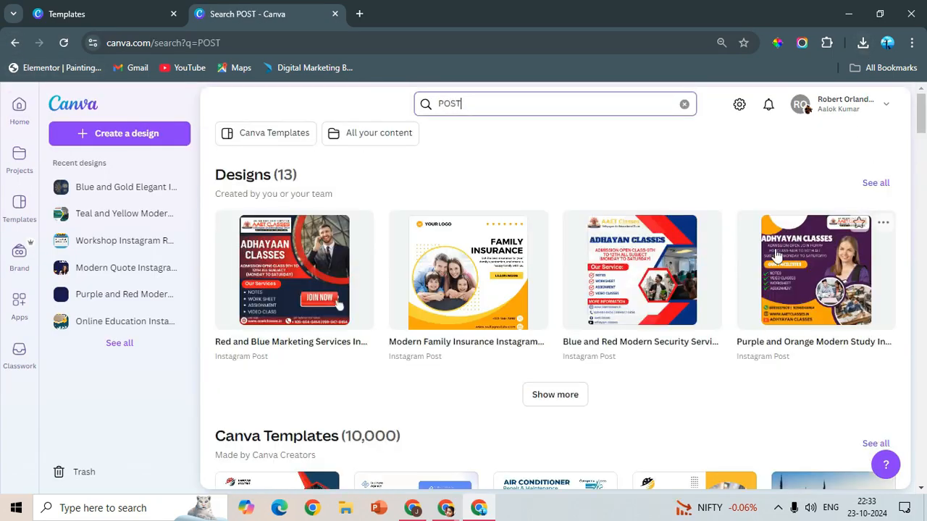
# - Find the Black and Yellow Modern Welding Service Instagram Post template among the results and open it for customizing
pyautogui.scroll(-3, 700, 303)
pyautogui.scroll(-1, 700, 304)
pyautogui.click(331, 246)
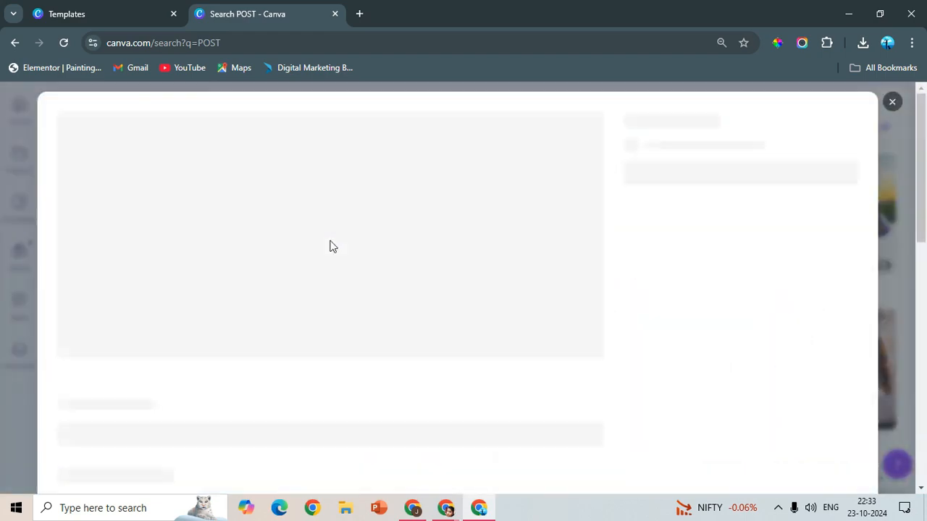
pyautogui.scroll(-3, 373, 358)
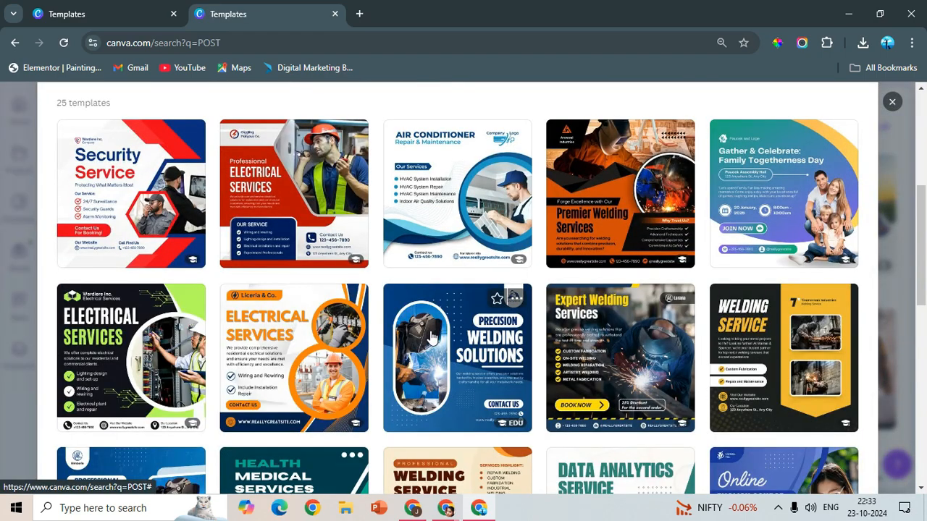
pyautogui.scroll(-3, 431, 338)
pyautogui.click(728, 195)
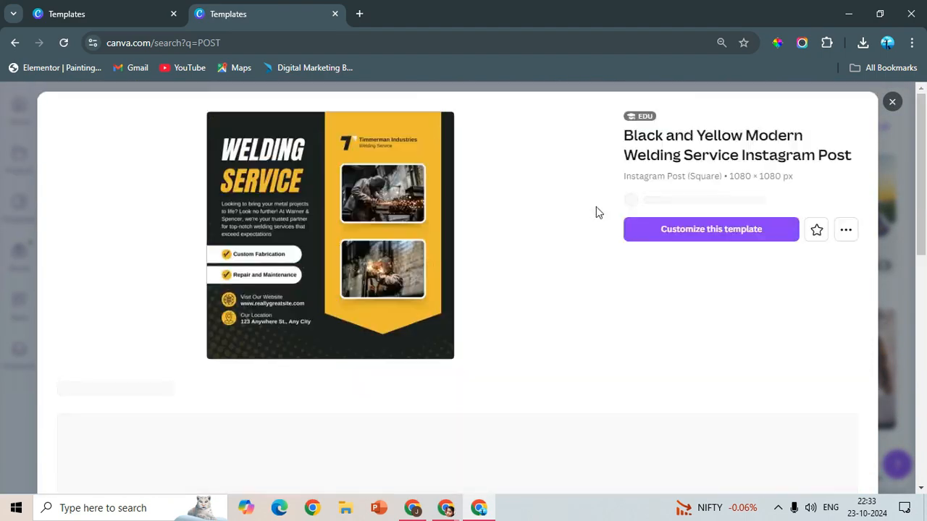
pyautogui.click(676, 243)
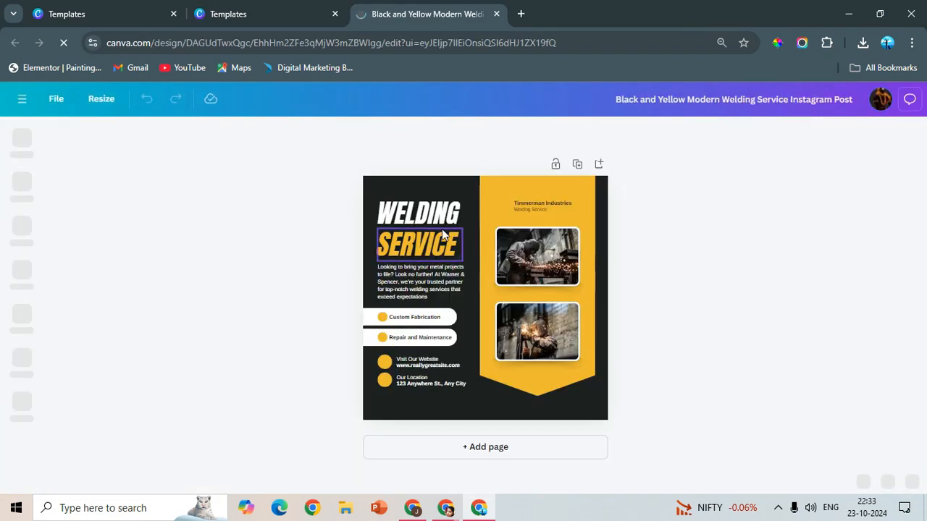
# - Replace the heading word WELDING with ADHAYAN in upright letters and widen its text box to fit one line
pyautogui.doubleClick(424, 212)
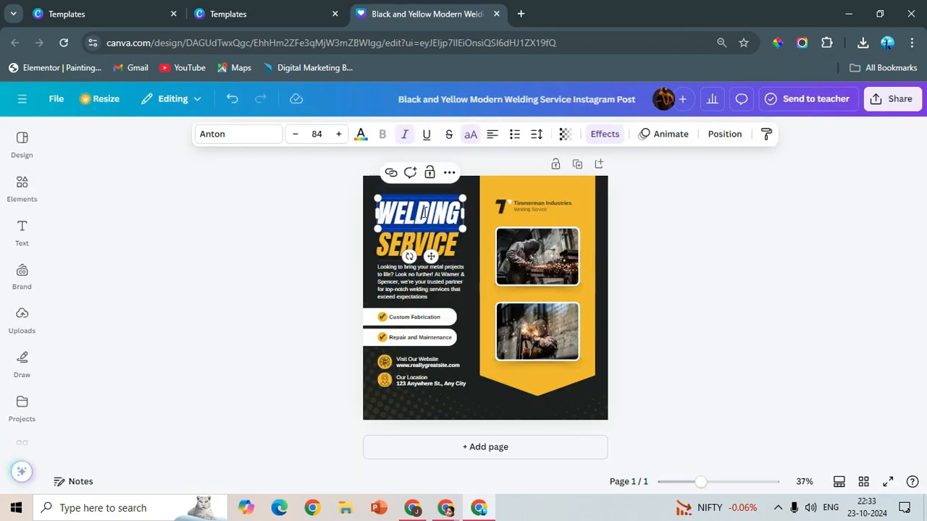
pyautogui.write('ADHAYA')
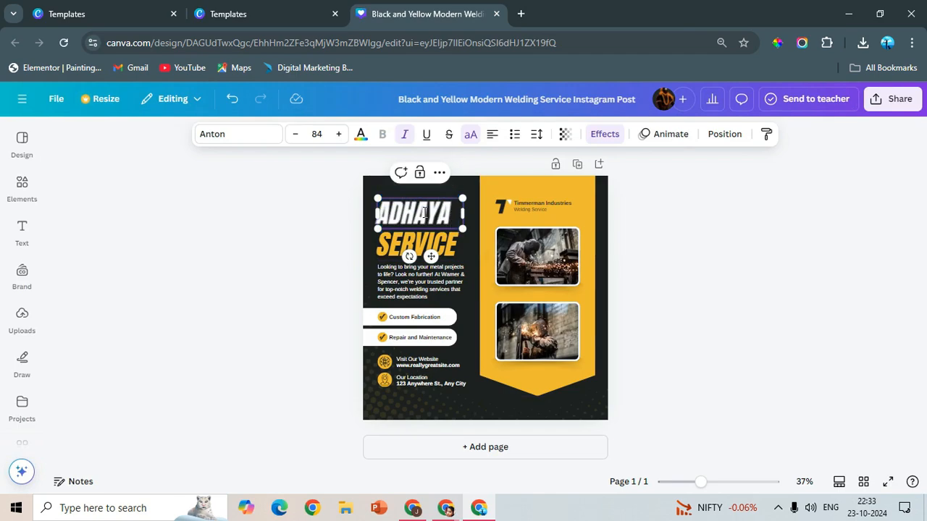
pyautogui.press('Return')
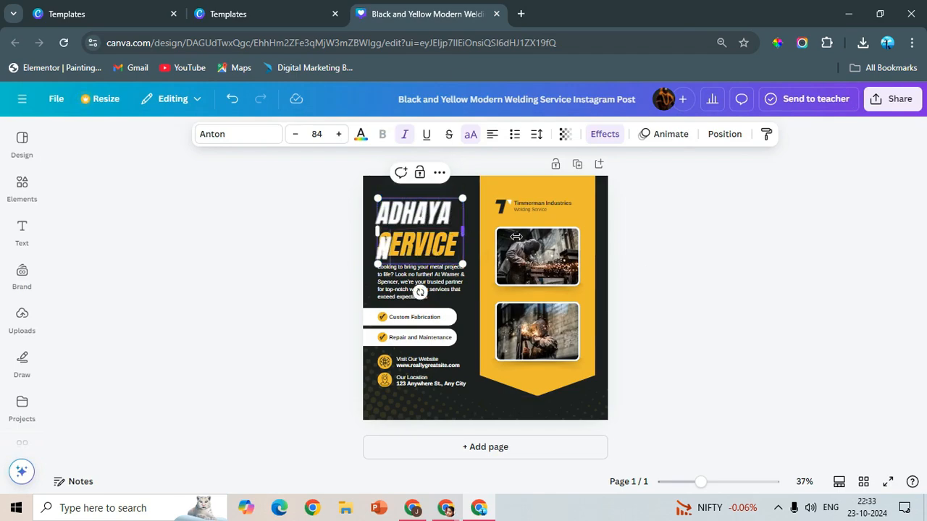
pyautogui.moveTo(516, 237); pyautogui.dragTo(518, 237)
pyautogui.click(750, 257)
pyautogui.moveTo(422, 212); pyautogui.dragTo(424, 205)
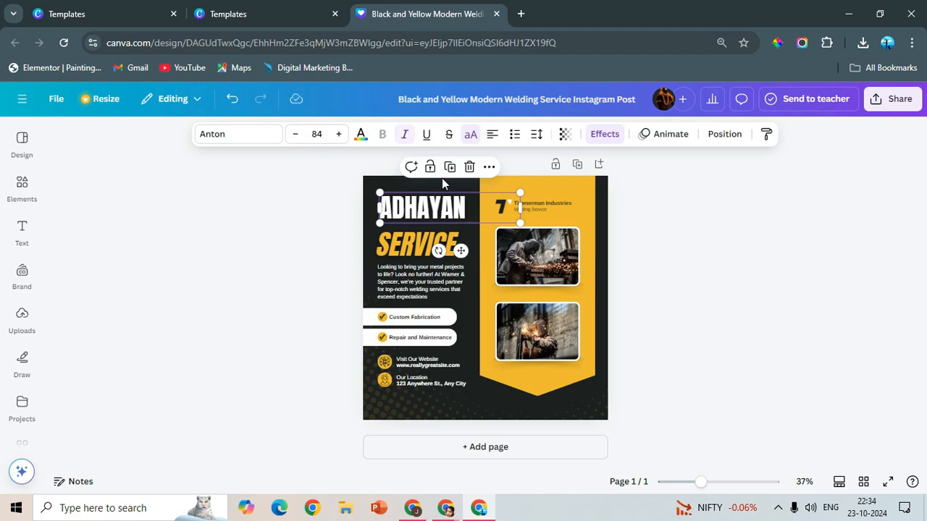
# - Remove the italics from SERVICE, and move ADHAYAN to the poster's upper-left corner at a font size of about 88.8
pyautogui.click(401, 249)
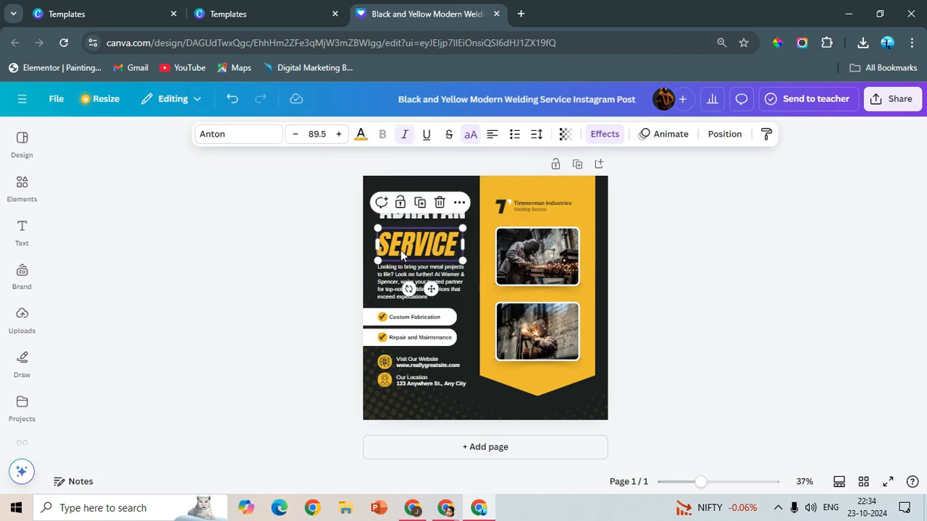
pyautogui.click(687, 250)
pyautogui.moveTo(426, 210); pyautogui.dragTo(416, 194)
pyautogui.moveTo(511, 197); pyautogui.dragTo(469, 213)
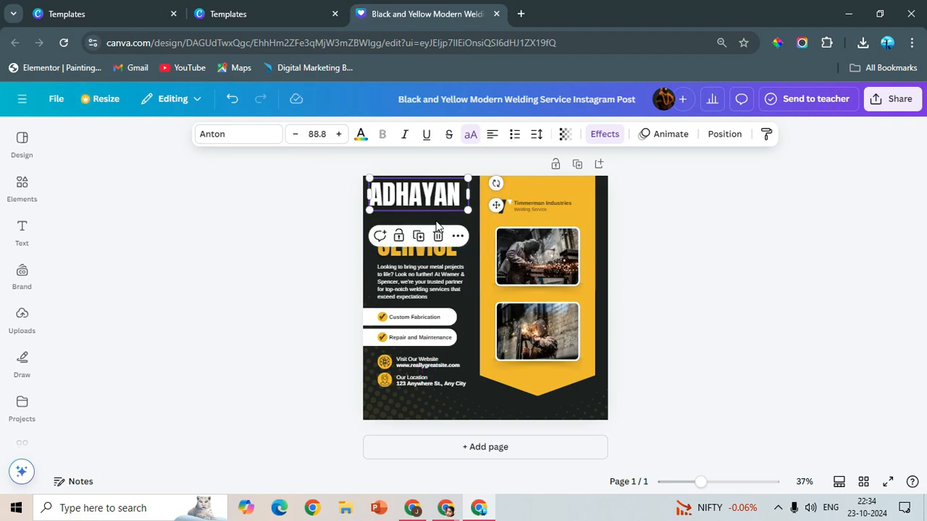
# - Move the SERVICE heading up beneath ADHAYAN and replace its text with CLASSES, widening the text box
pyautogui.moveTo(410, 252); pyautogui.dragTo(406, 233)
pyautogui.click(406, 233)
pyautogui.write('CLASSES')
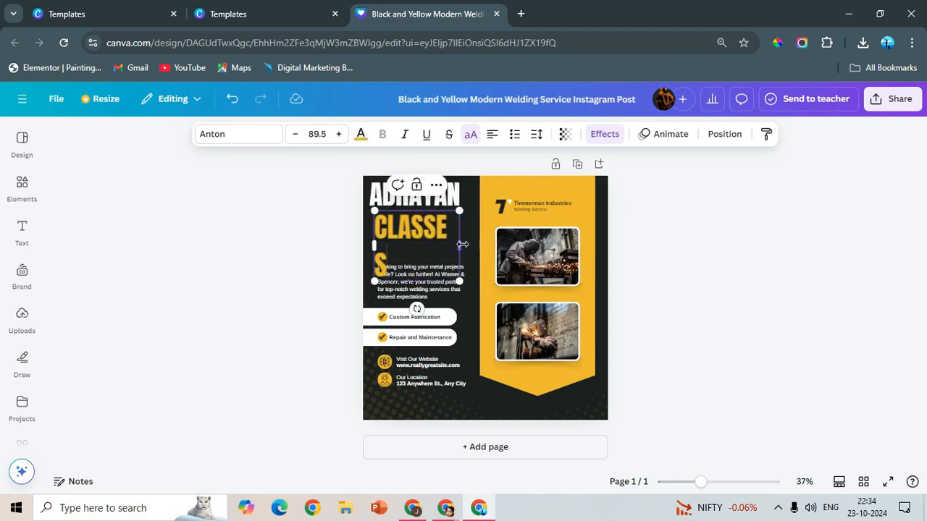
pyautogui.moveTo(462, 245); pyautogui.dragTo(472, 246)
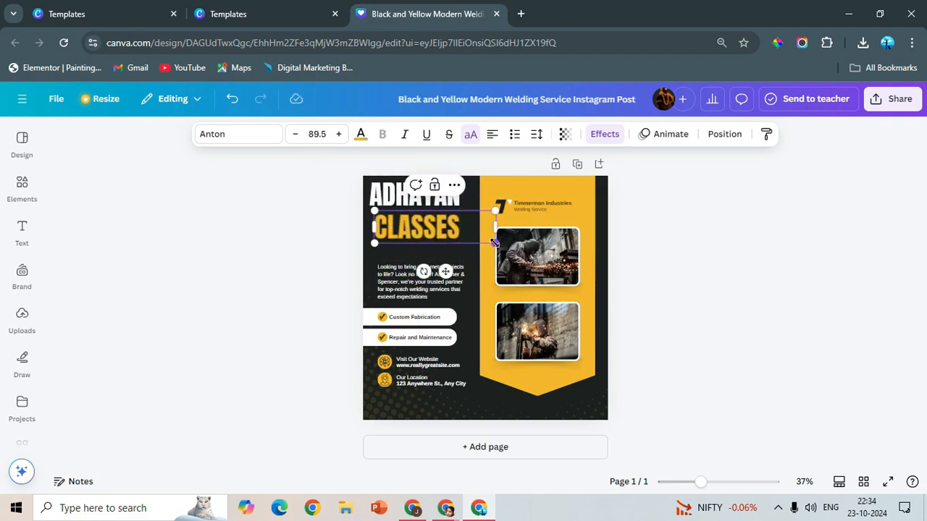
pyautogui.click(686, 275)
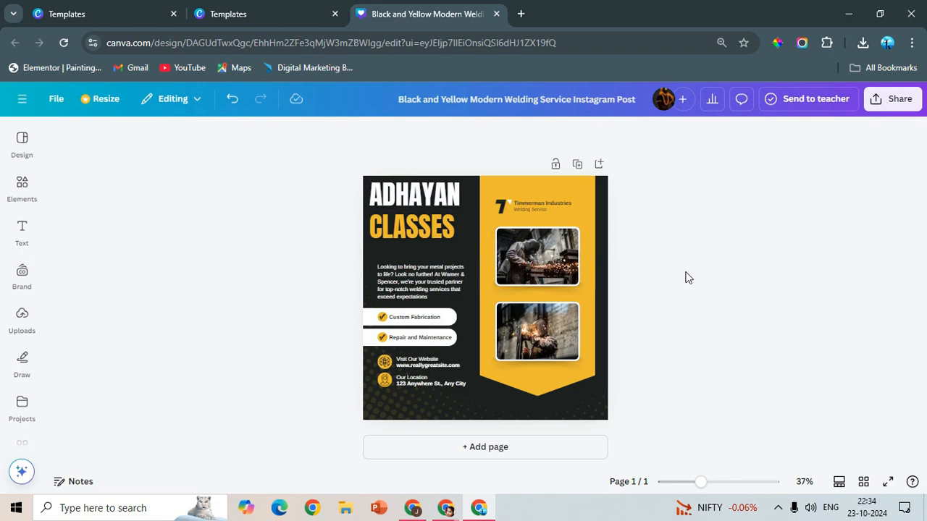
# - Replace the welding description paragraph with "ADMISSON OPEN JOIN HURRY for" and widen its text box
pyautogui.doubleClick(418, 268)
pyautogui.press('BackSpace')
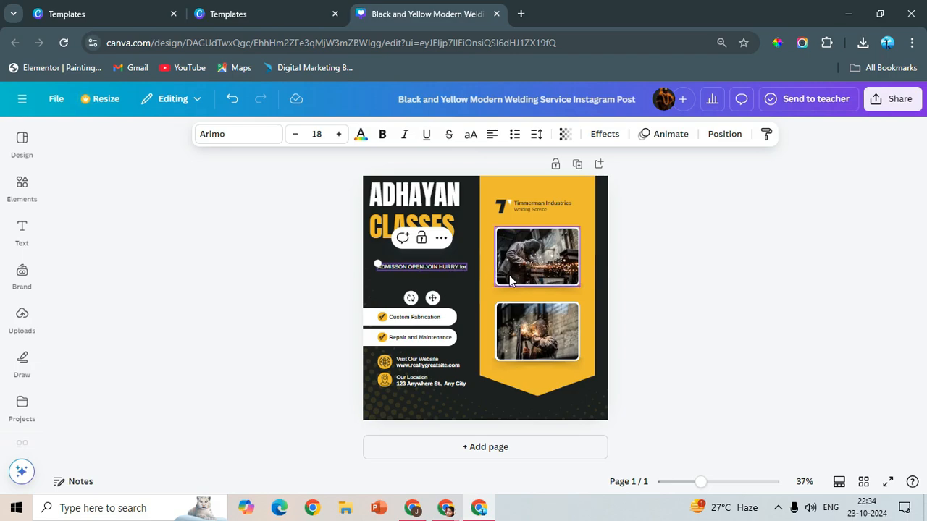
pyautogui.moveTo(468, 266); pyautogui.dragTo(478, 269)
# - Make the word "for" at the end of the admission line bold and uppercase
pyautogui.doubleClick(462, 267)
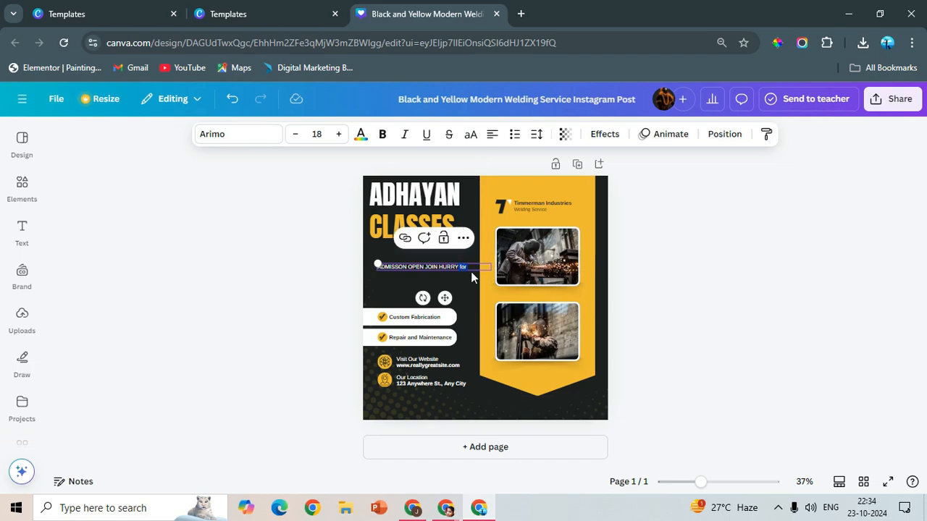
pyautogui.click(382, 134)
pyautogui.click(470, 134)
pyautogui.click(475, 268)
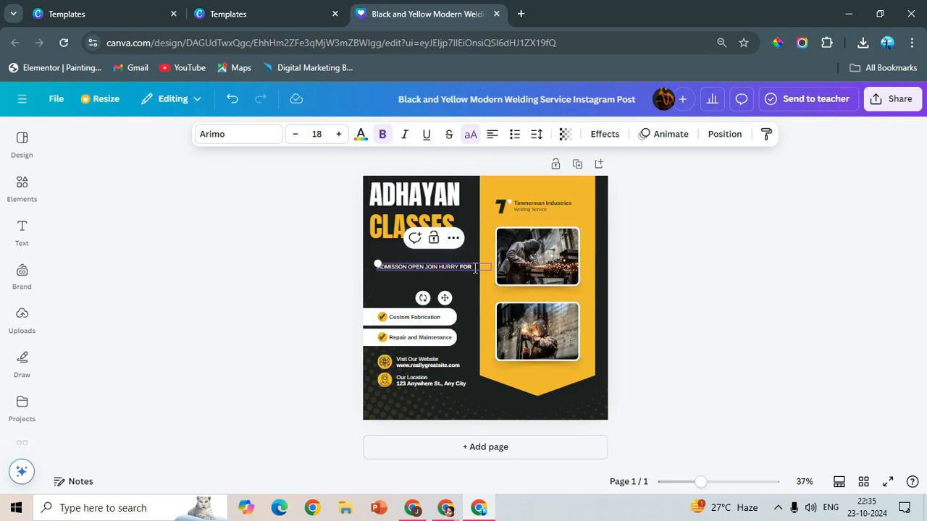
# - Continue the admission text with "CLASS - 9TH TO 12TH ALL SUBJACT ( MONDAY TO SATURDAY )" and centre-align the whole text
pyautogui.write('CLASS - 9TH TO 12TH ALL SUBJACT (')
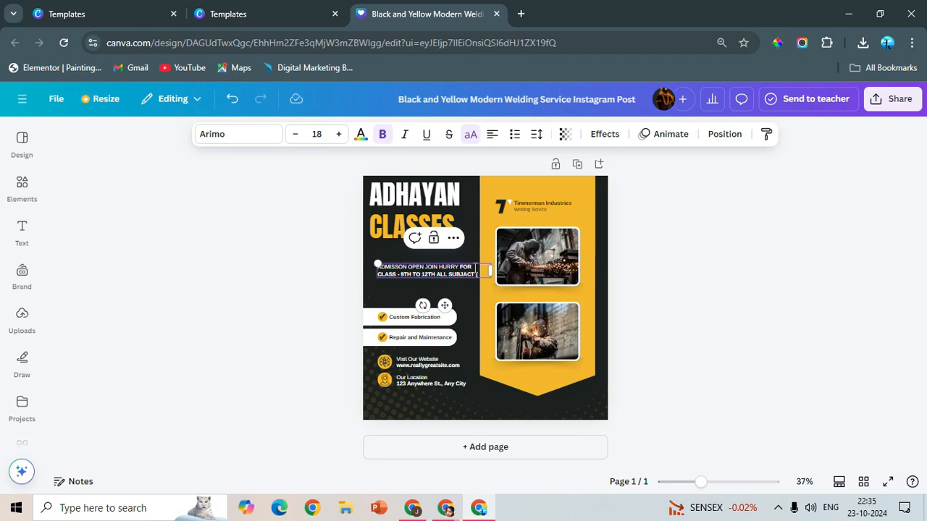
pyautogui.write('MONDAY TO SATURDAY')
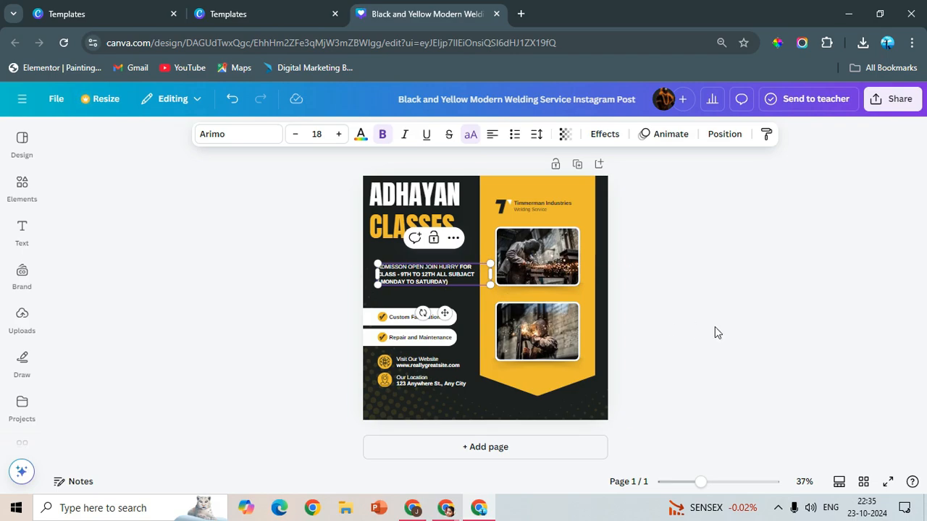
pyautogui.click(491, 134)
pyautogui.hotkey('ctrl', 'a')
pyautogui.click(493, 138)
pyautogui.click(704, 304)
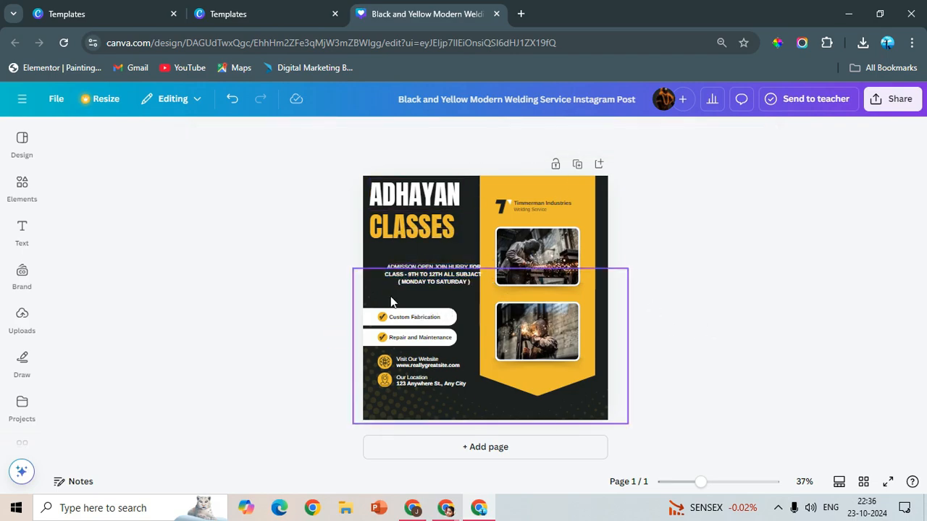
# - Move the admission text directly beneath CLASSES and enlarge it to fill the width of the dark column
pyautogui.moveTo(404, 277); pyautogui.dragTo(388, 254)
pyautogui.moveTo(473, 264); pyautogui.dragTo(496, 268)
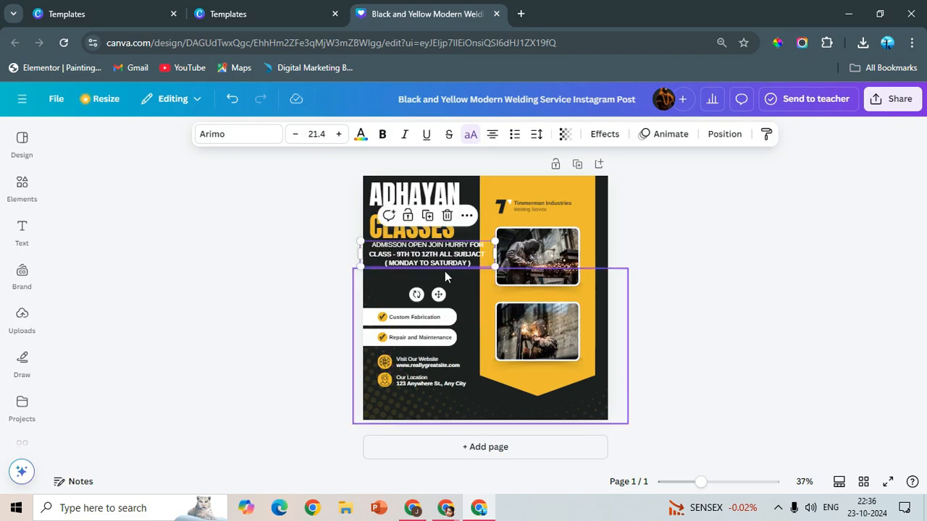
pyautogui.click(444, 274)
pyautogui.click(303, 273)
pyautogui.moveTo(406, 261); pyautogui.dragTo(402, 263)
pyautogui.moveTo(489, 244); pyautogui.dragTo(481, 248)
pyautogui.moveTo(412, 257); pyautogui.dragTo(415, 259)
# - Delete the Timmerman Industries name, its Welding Service tagline and the logo above the photos
pyautogui.click(528, 201)
pyautogui.press('Delete')
pyautogui.click(525, 202)
pyautogui.click(525, 209)
pyautogui.press('Delete')
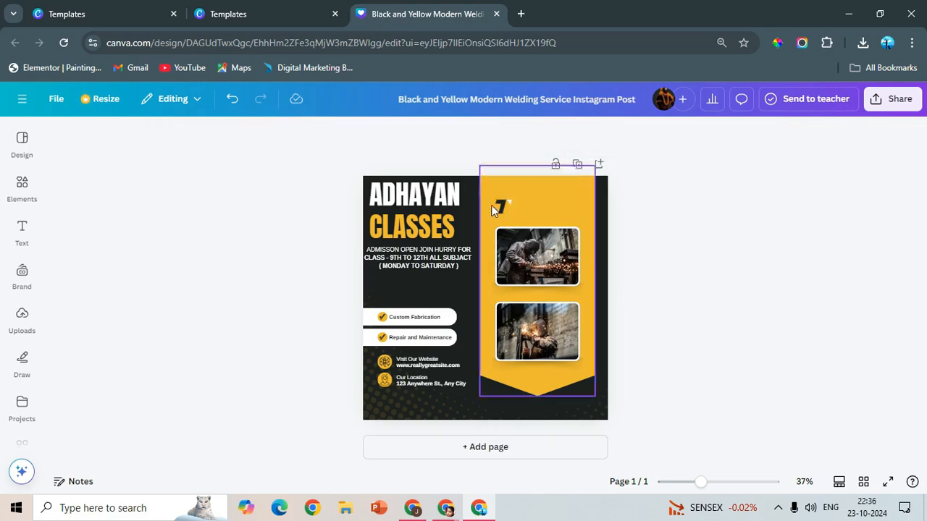
pyautogui.click(493, 207)
pyautogui.press('Delete')
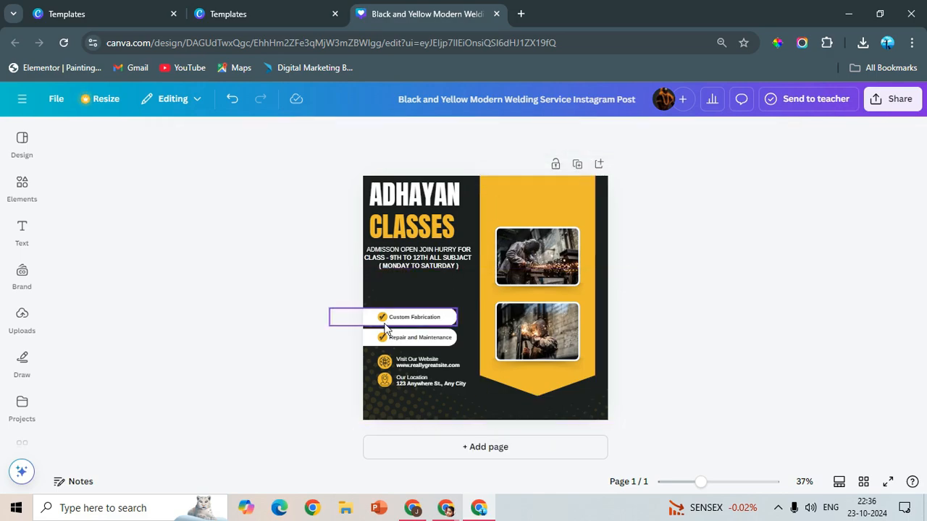
# - Move the upper white bar beneath the admission text, and shift the yellow banner towards the poster's right edge and shorten it
pyautogui.moveTo(364, 320); pyautogui.dragTo(368, 287)
pyautogui.moveTo(587, 268); pyautogui.dragTo(594, 262)
pyautogui.moveTo(485, 280); pyautogui.dragTo(491, 280)
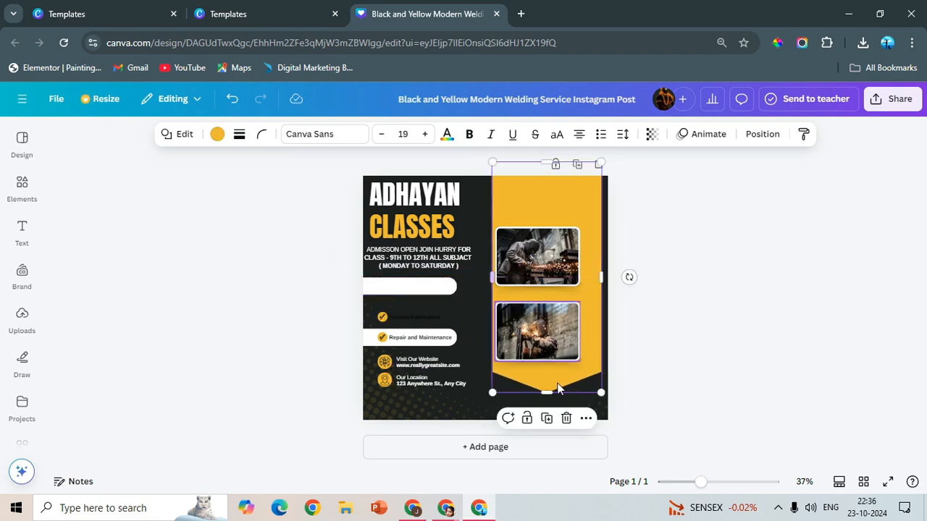
pyautogui.moveTo(548, 393); pyautogui.dragTo(549, 373)
# - Move the upper photo together with its shadow higher and centre them in the yellow banner
pyautogui.click(530, 275)
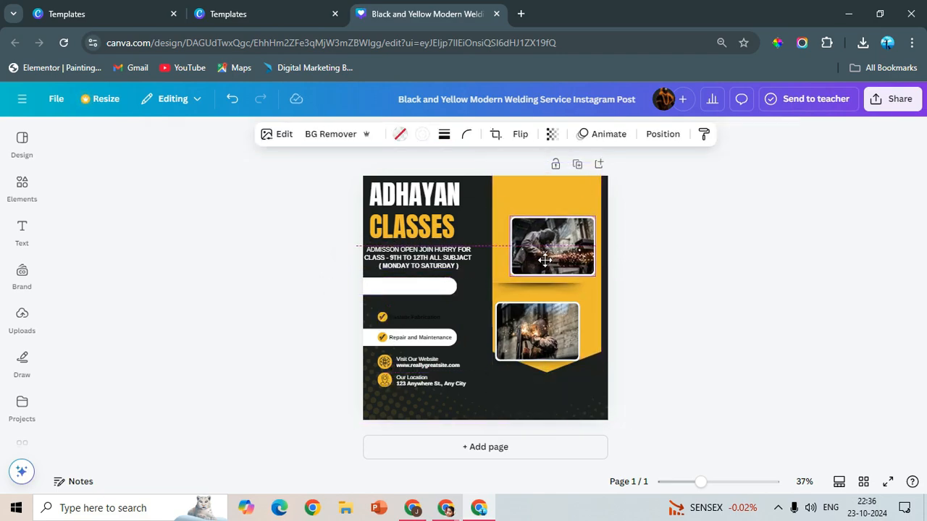
pyautogui.click(624, 257)
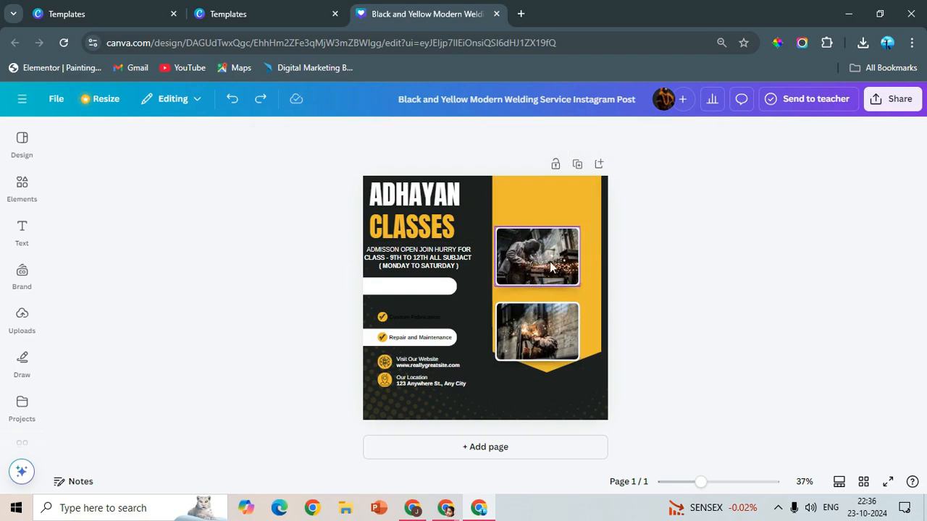
pyautogui.click(534, 289)
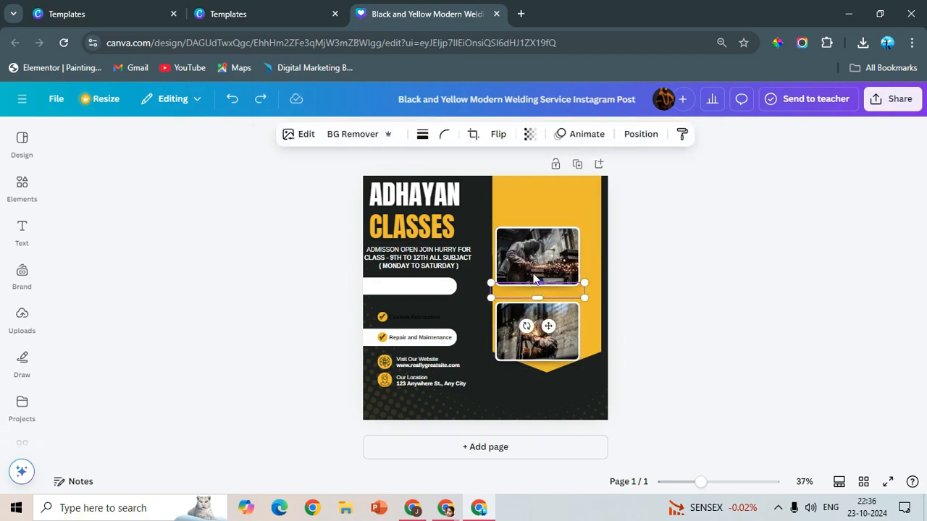
pyautogui.keyDown('shift'); pyautogui.click(526, 231); pyautogui.keyUp('shift')
pyautogui.moveTo(549, 243); pyautogui.dragTo(558, 223)
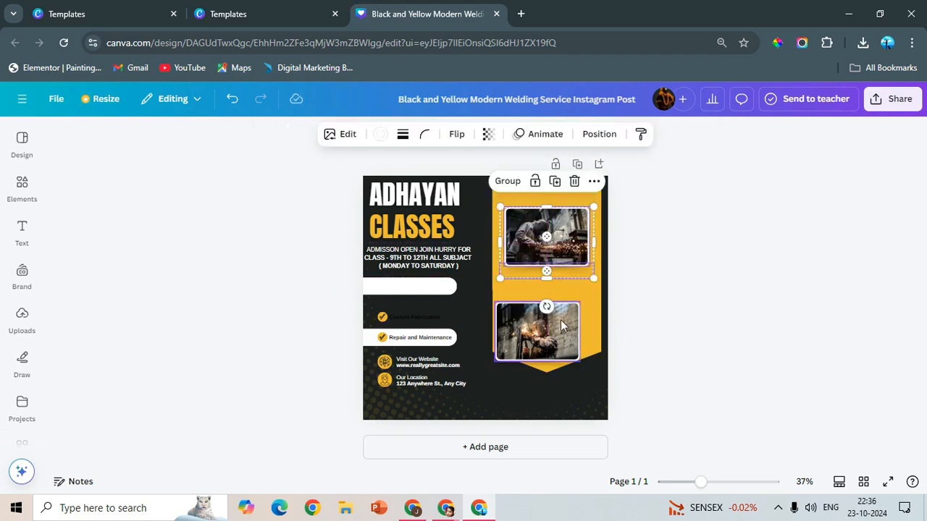
# - Move the lower photo with its shadow directly beneath the upper photo, aligned within the yellow banner
pyautogui.keyDown('shift'); pyautogui.click(561, 362); pyautogui.keyUp('shift')
pyautogui.keyDown('shift'); pyautogui.click(526, 226); pyautogui.keyUp('shift')
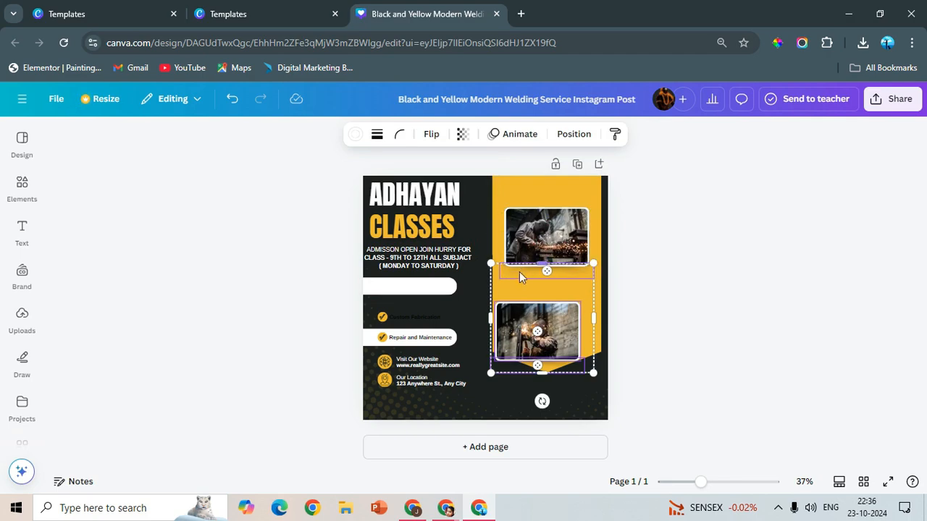
pyautogui.keyDown('shift'); pyautogui.click(519, 272); pyautogui.keyUp('shift')
pyautogui.moveTo(571, 315); pyautogui.dragTo(575, 288)
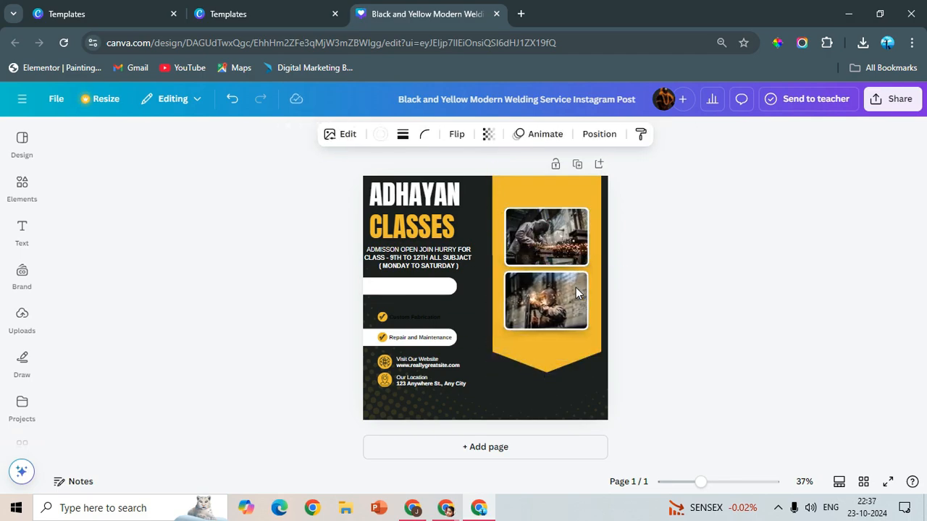
pyautogui.click(575, 287)
pyautogui.click(526, 313)
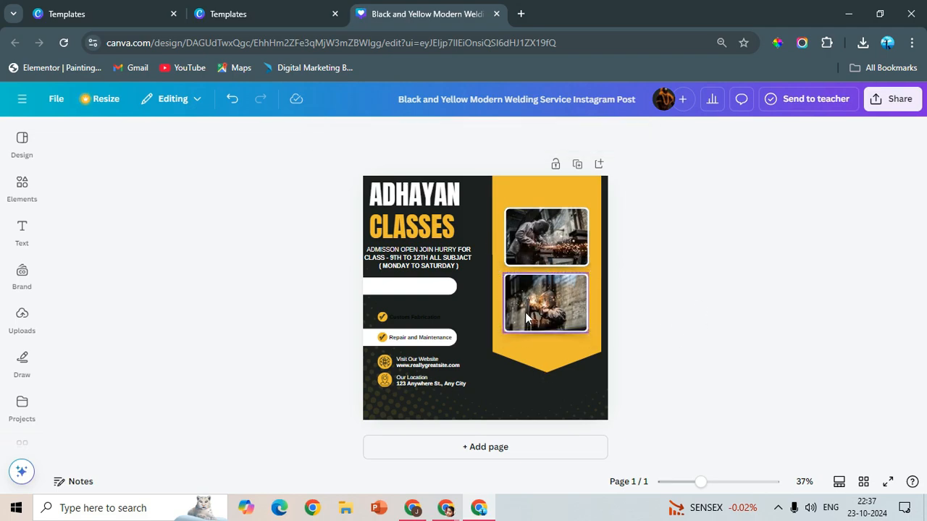
pyautogui.click(600, 319)
pyautogui.moveTo(602, 268); pyautogui.dragTo(601, 271)
pyautogui.click(629, 295)
# - Move the location and website details to the poster's bottom edge, side by side with the website on the right
pyautogui.click(405, 367)
pyautogui.click(295, 370)
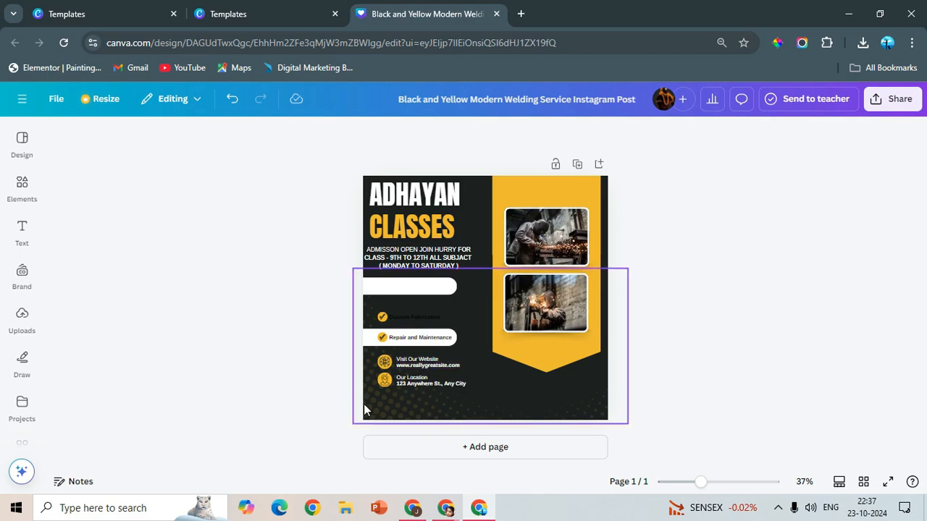
pyautogui.moveTo(376, 404); pyautogui.dragTo(467, 271)
pyautogui.moveTo(332, 351); pyautogui.dragTo(393, 413)
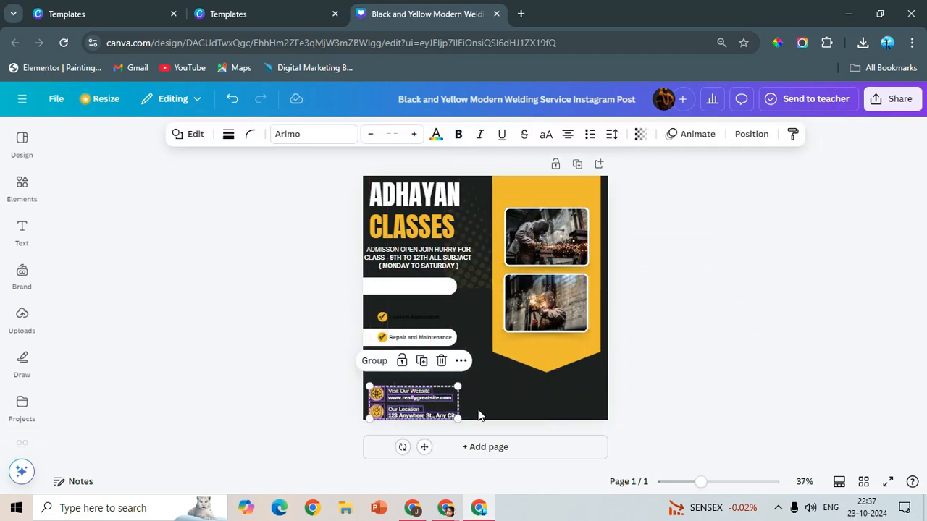
pyautogui.click(480, 416)
pyautogui.moveTo(338, 390); pyautogui.dragTo(529, 436)
pyautogui.moveTo(451, 414); pyautogui.dragTo(538, 400)
pyautogui.click(591, 430)
pyautogui.click(497, 409)
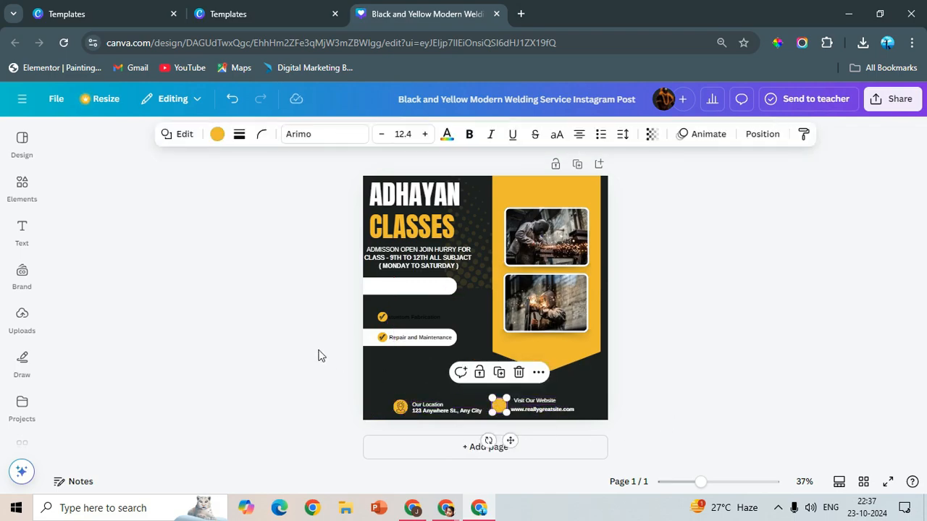
# - Move the dotted background pattern back to the poster's lower-left corner and nudge CLASSES slightly down
pyautogui.click(319, 356)
pyautogui.moveTo(465, 242); pyautogui.dragTo(468, 244)
pyautogui.moveTo(473, 279); pyautogui.dragTo(373, 418)
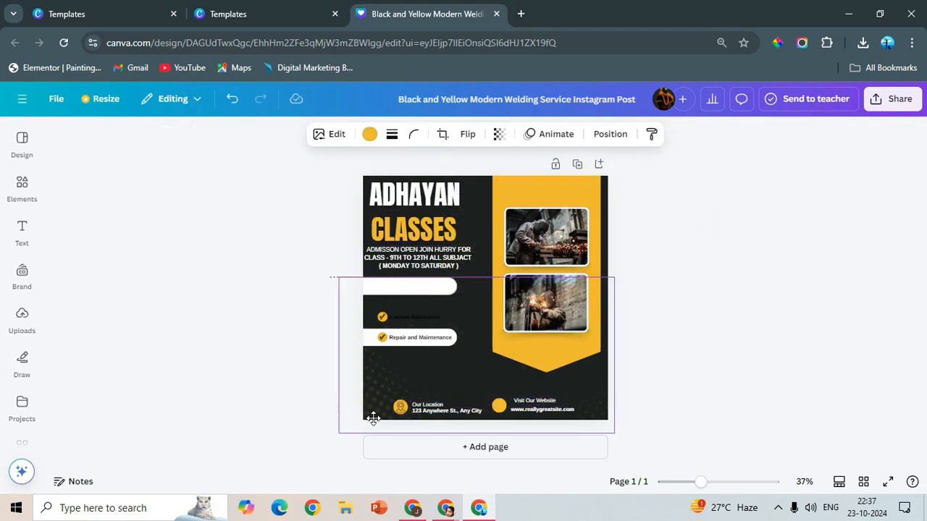
pyautogui.click(273, 304)
# - Delete the lower white bar together with its "Repair and Maintenance" text and check icon
pyautogui.click(369, 344)
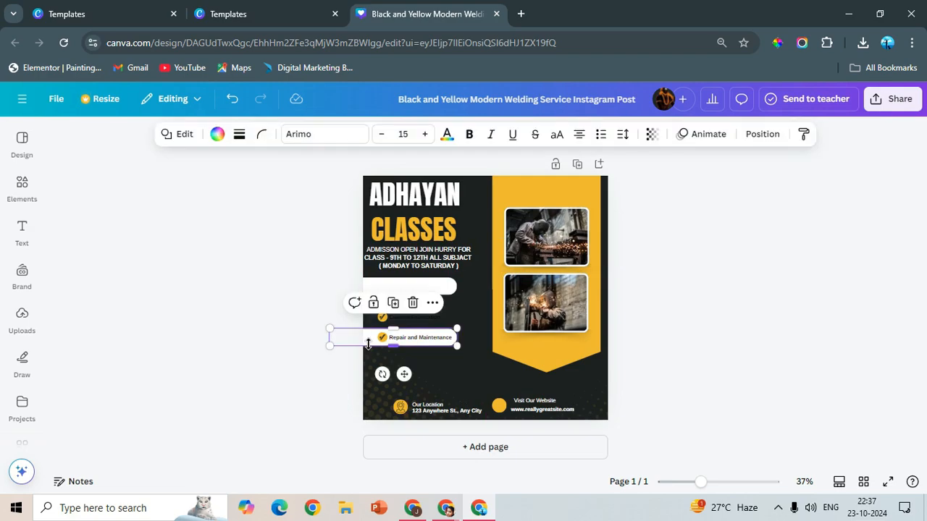
pyautogui.doubleClick(370, 341)
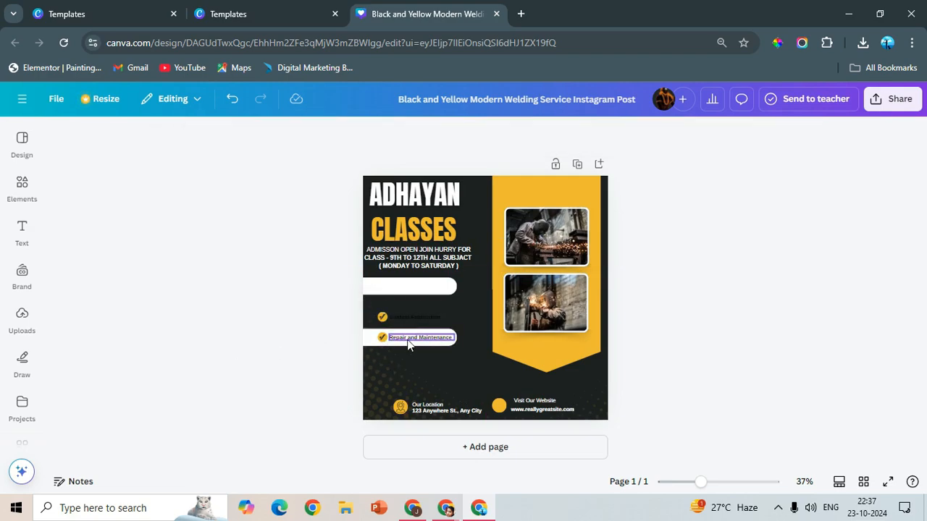
pyautogui.press('BackSpace')
pyautogui.press('Escape')
pyautogui.click(379, 337)
pyautogui.press('Delete')
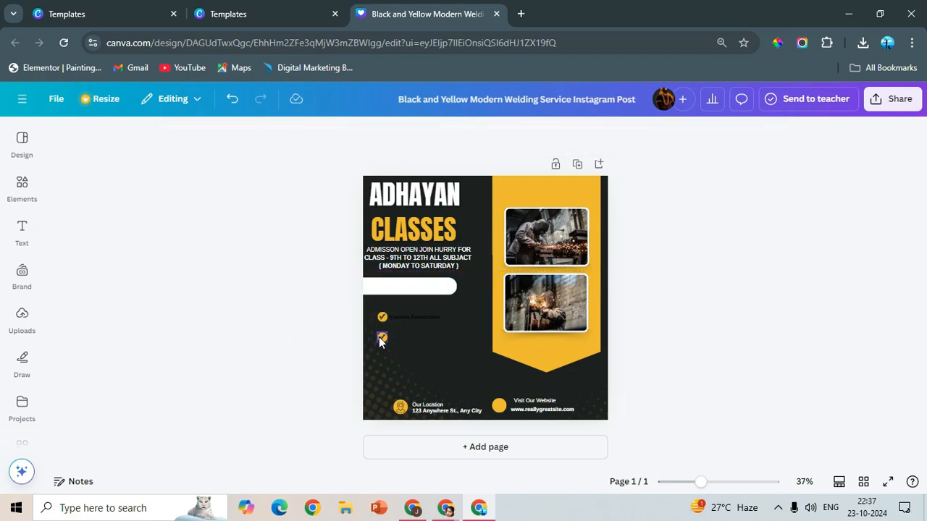
# - Make all three lines of the admission text bold
pyautogui.click(386, 263)
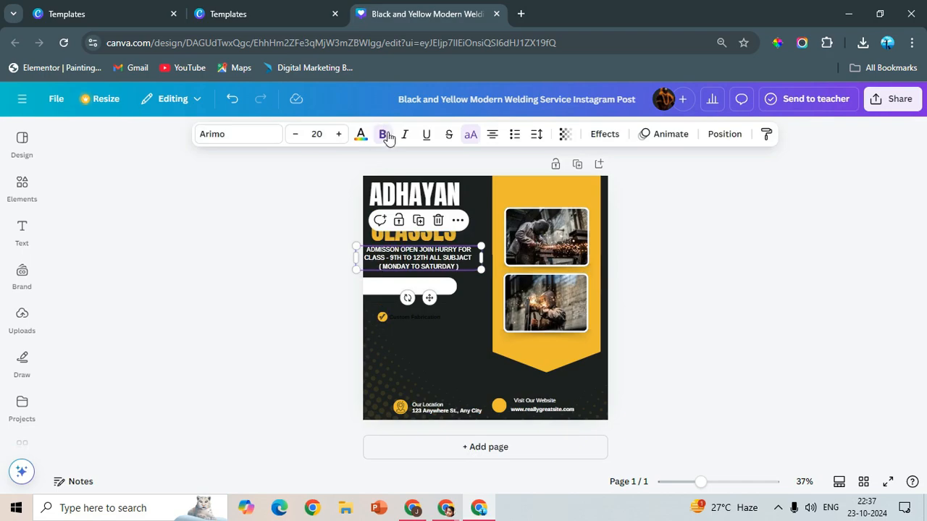
pyautogui.click(320, 274)
pyautogui.click(389, 265)
pyautogui.tripleClick(392, 261)
pyautogui.click(382, 134)
pyautogui.click(320, 274)
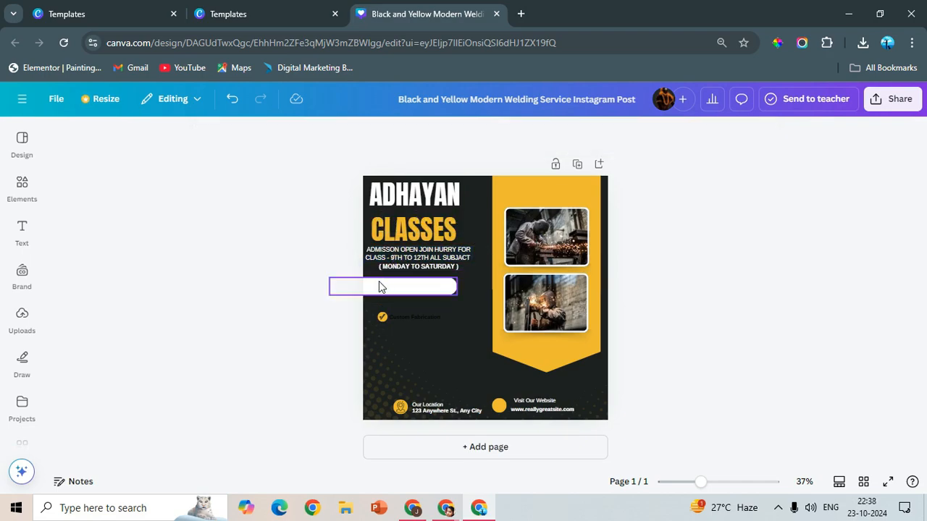
pyautogui.click(391, 268)
pyautogui.click(391, 268)
pyautogui.tripleClick(391, 269)
pyautogui.click(393, 269)
pyautogui.moveTo(465, 267); pyautogui.dragTo(356, 247)
pyautogui.click(382, 134)
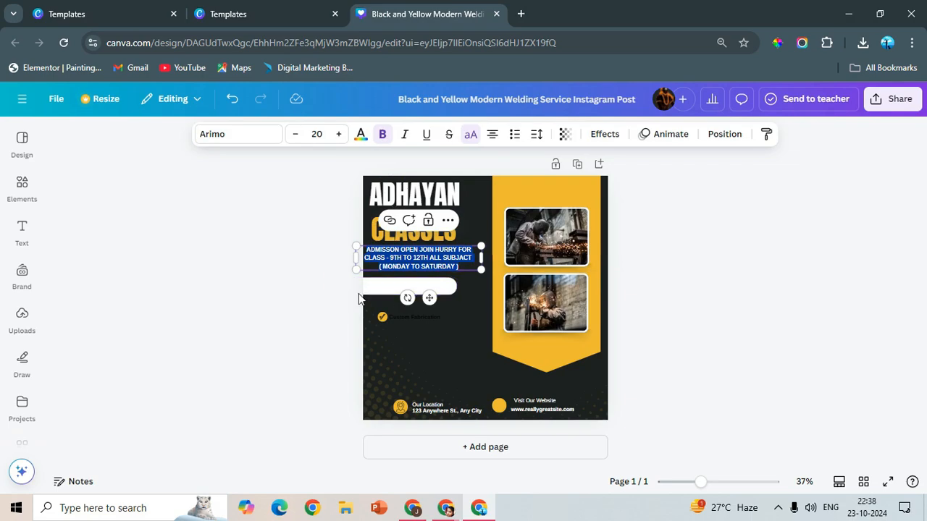
# - Duplicate the admission text, replace the copy's wording with "OUR FACILITIES" and place it over the empty white bar
pyautogui.hotkey('ctrl', 'd')
pyautogui.click(666, 265)
pyautogui.click(390, 259)
pyautogui.hotkey('ctrl', 'd')
pyautogui.moveTo(398, 270); pyautogui.dragTo(405, 280)
pyautogui.doubleClick(405, 280)
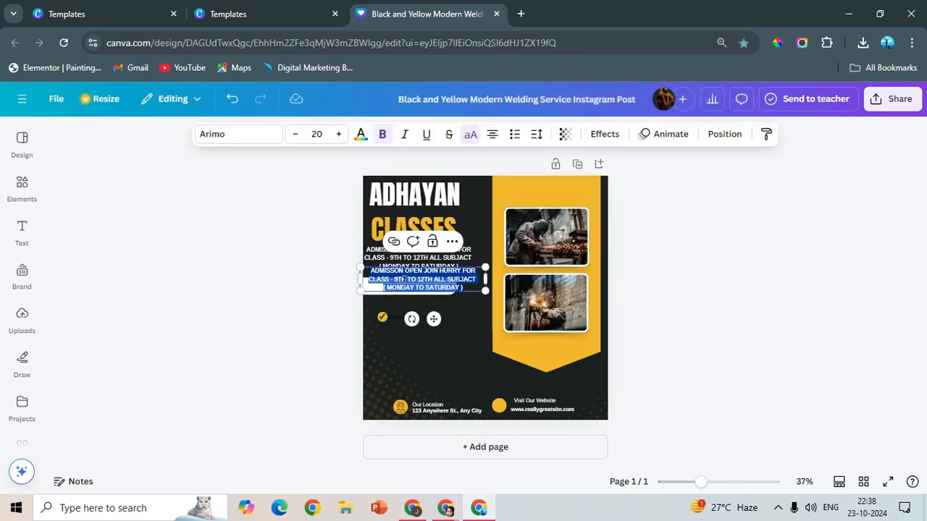
pyautogui.press('BackSpace')
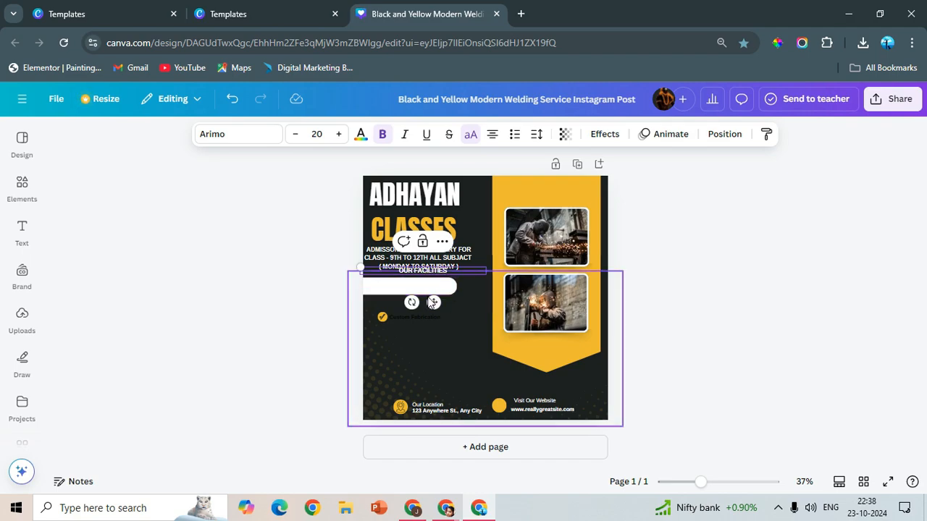
pyautogui.moveTo(432, 301); pyautogui.dragTo(427, 313)
# - Set the "OUR FACILITIES" heading to size 29 and colour it black
pyautogui.doubleClick(419, 283)
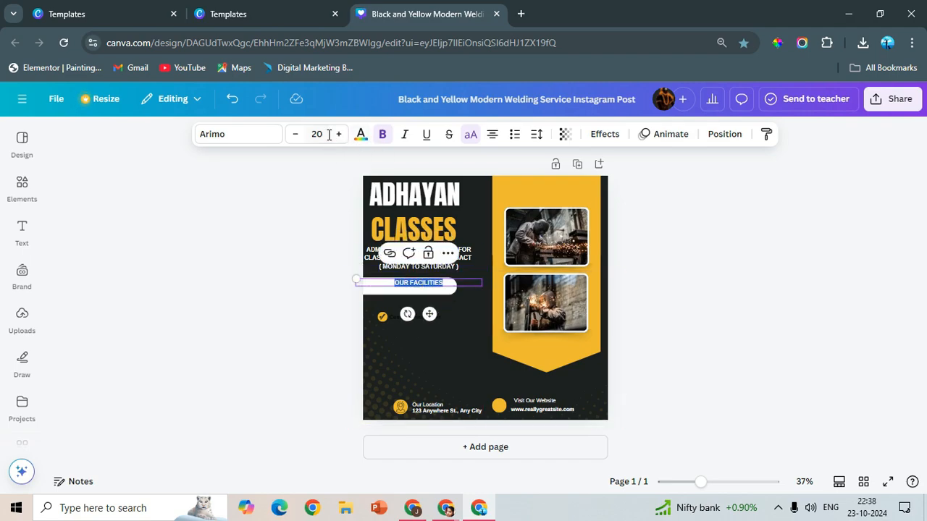
pyautogui.click(339, 135)
pyautogui.click(365, 136)
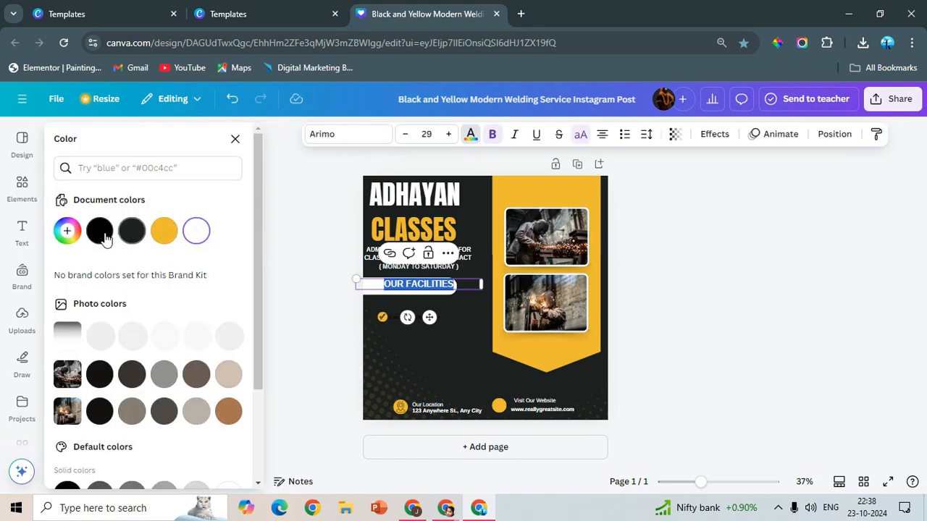
pyautogui.click(104, 234)
pyautogui.click(664, 301)
pyautogui.click(436, 287)
pyautogui.click(360, 135)
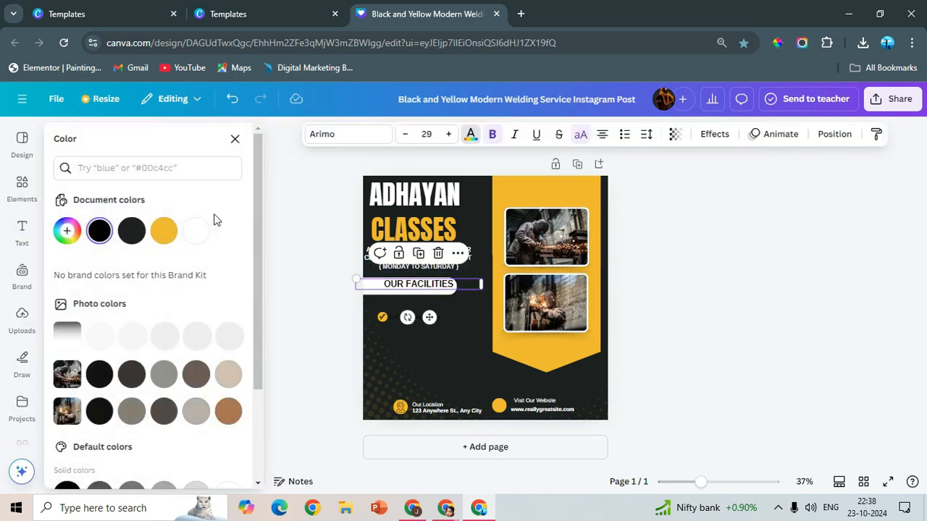
pyautogui.click(164, 230)
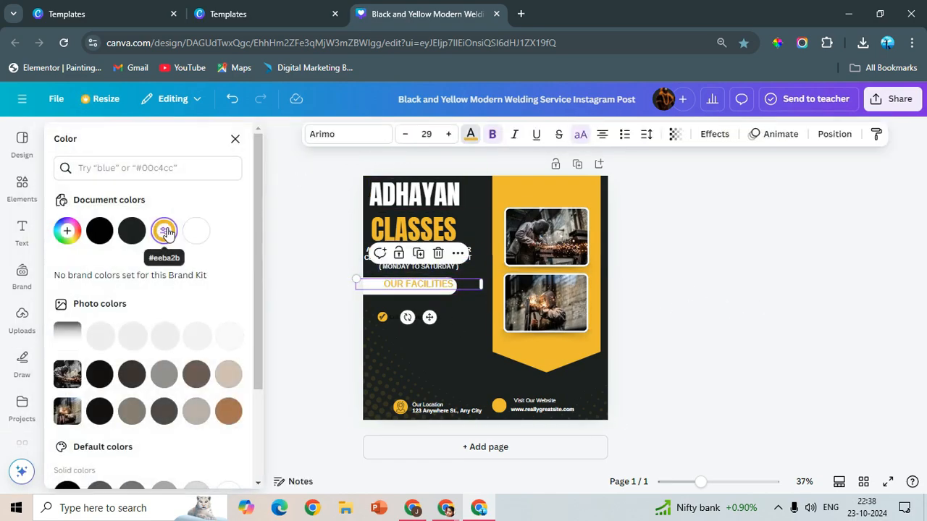
pyautogui.click(99, 230)
pyautogui.click(670, 261)
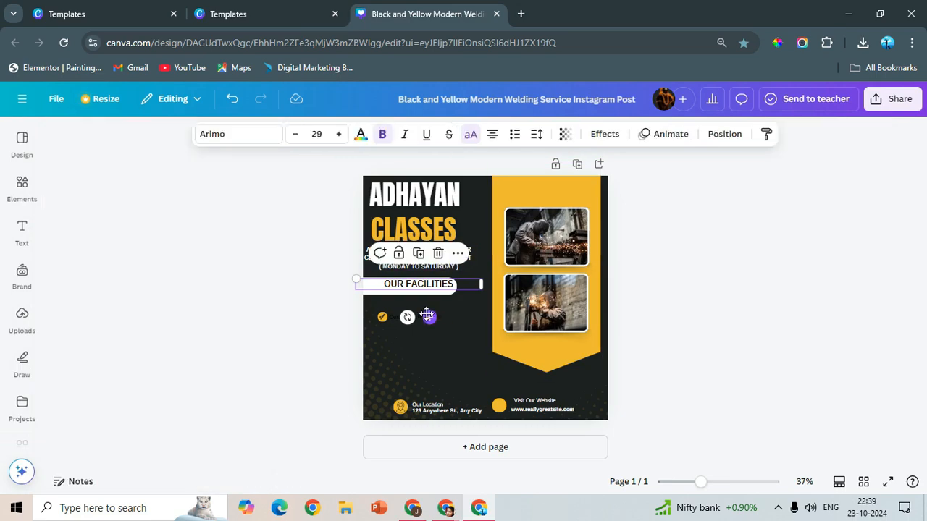
# - Change the "OUR FACILITIES" font to Lilita One, enlarge it to size 31.8 and centre it on the white bar
pyautogui.moveTo(426, 315); pyautogui.dragTo(417, 317)
pyautogui.click(238, 135)
pyautogui.scroll(-10, 181, 389)
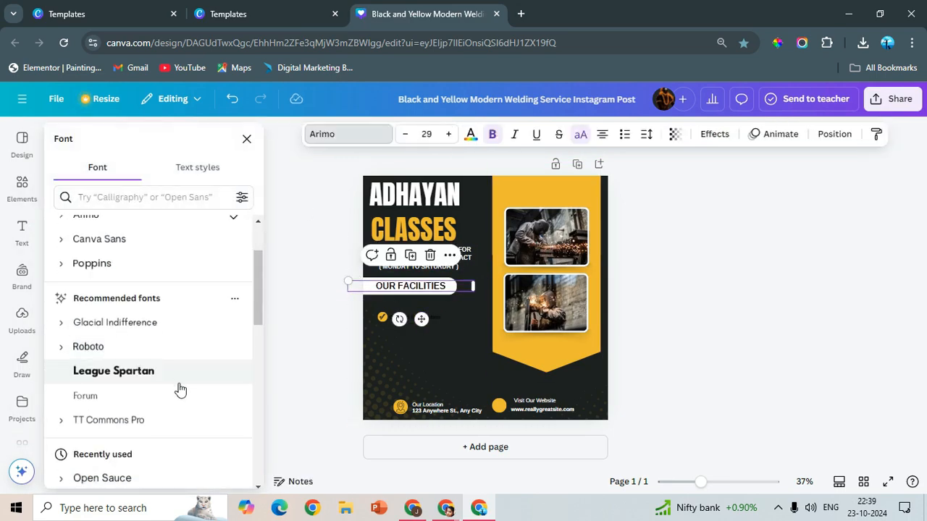
pyautogui.click(113, 287)
pyautogui.click(788, 323)
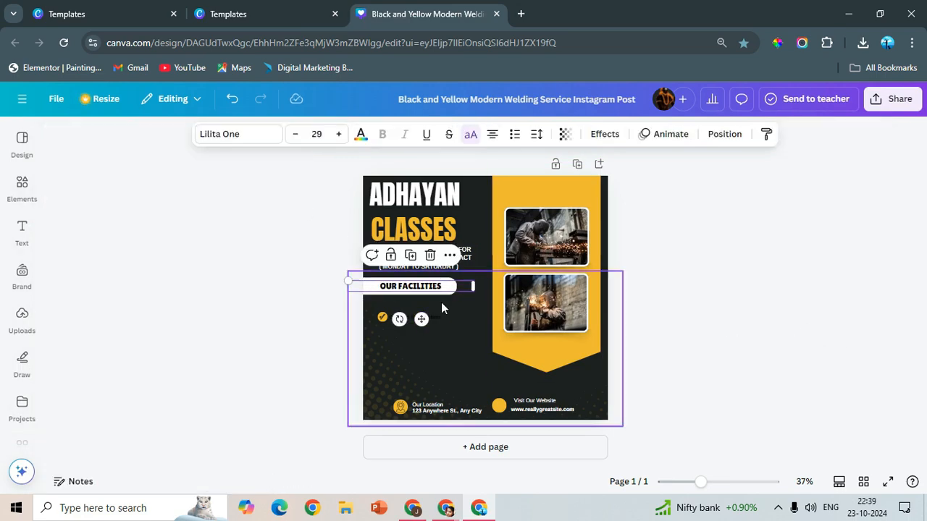
pyautogui.moveTo(475, 281); pyautogui.dragTo(486, 279)
pyautogui.moveTo(427, 319); pyautogui.dragTo(413, 316)
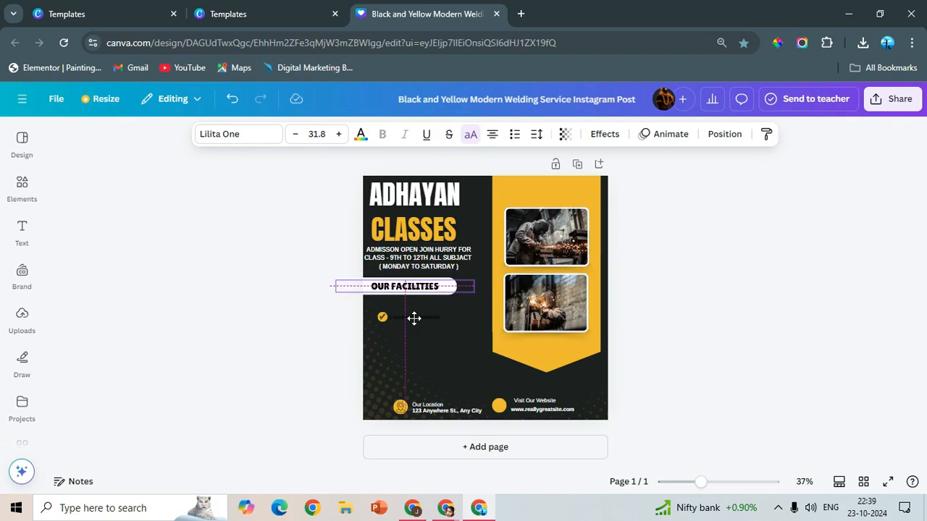
pyautogui.click(718, 312)
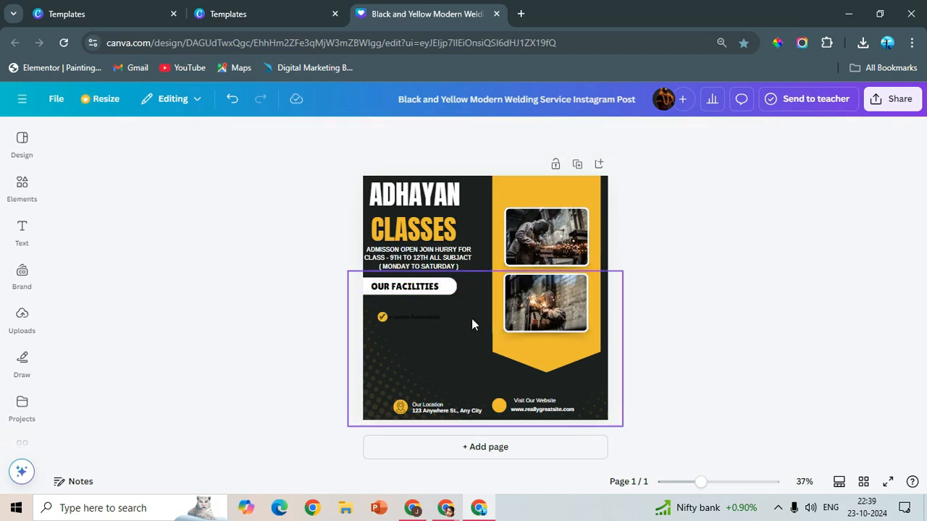
# - Duplicate the check mark with its yellow circle, group the copy and use it as the only icon beneath "OUR FACILITIES"
pyautogui.click(382, 322)
pyautogui.click(808, 327)
pyautogui.scroll(5, 265, 294)
pyautogui.click(233, 284)
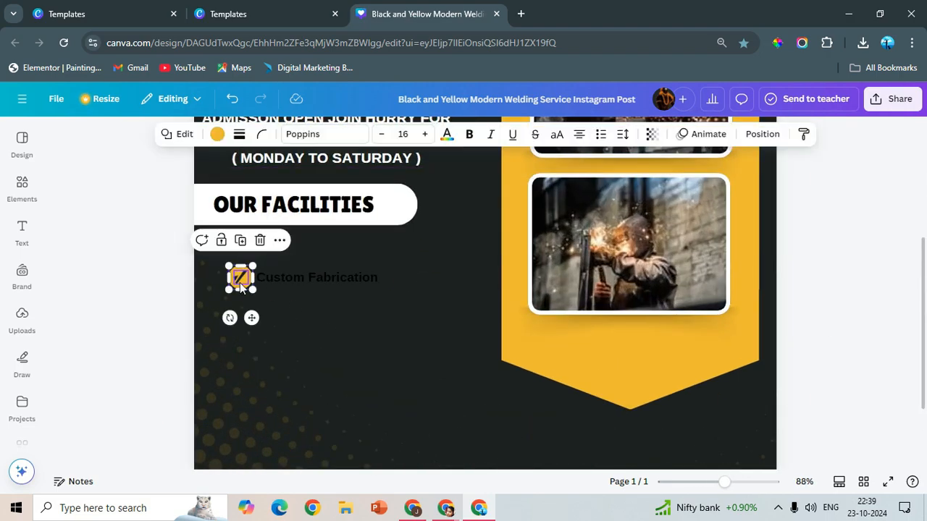
pyautogui.keyDown('shift'); pyautogui.click(240, 283); pyautogui.keyUp('shift')
pyautogui.hotkey('ctrl', 'd')
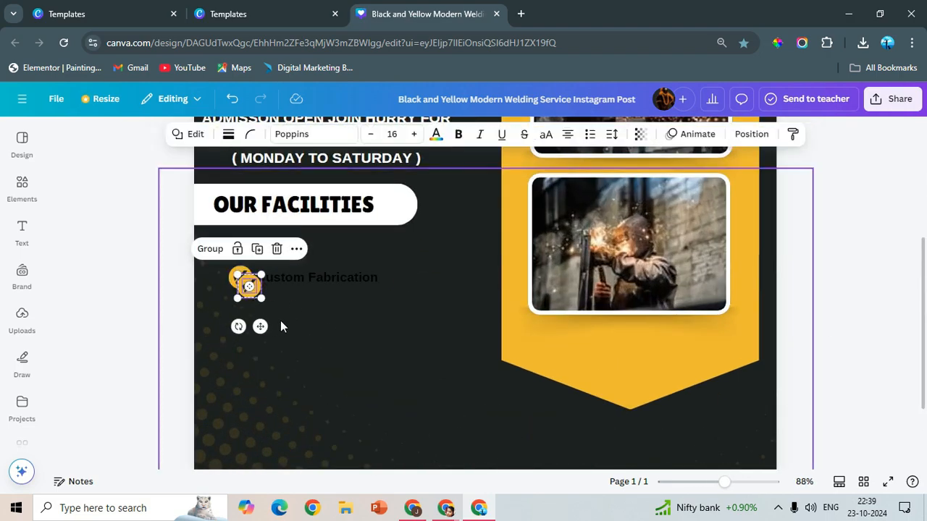
pyautogui.hotkey('ctrl', 'g')
pyautogui.moveTo(262, 325); pyautogui.dragTo(296, 312)
pyautogui.click(234, 281)
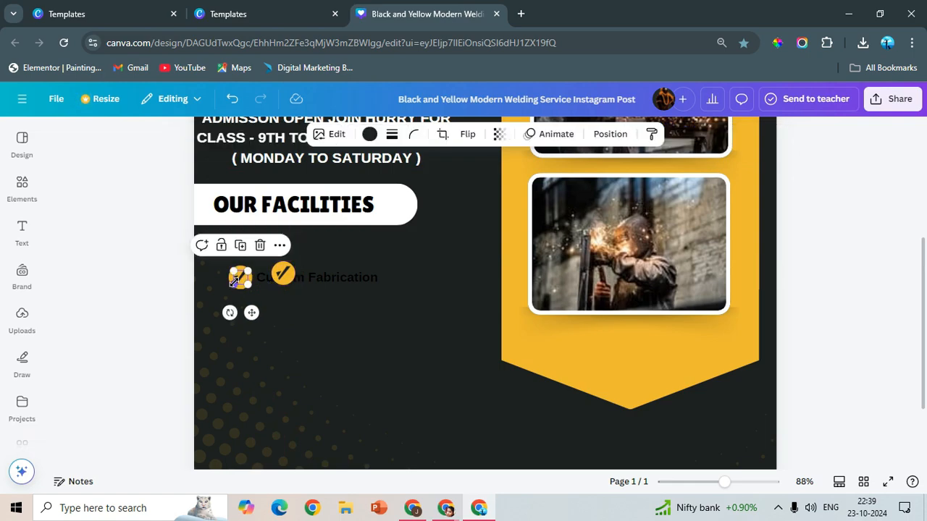
pyautogui.moveTo(241, 281); pyautogui.dragTo(212, 256)
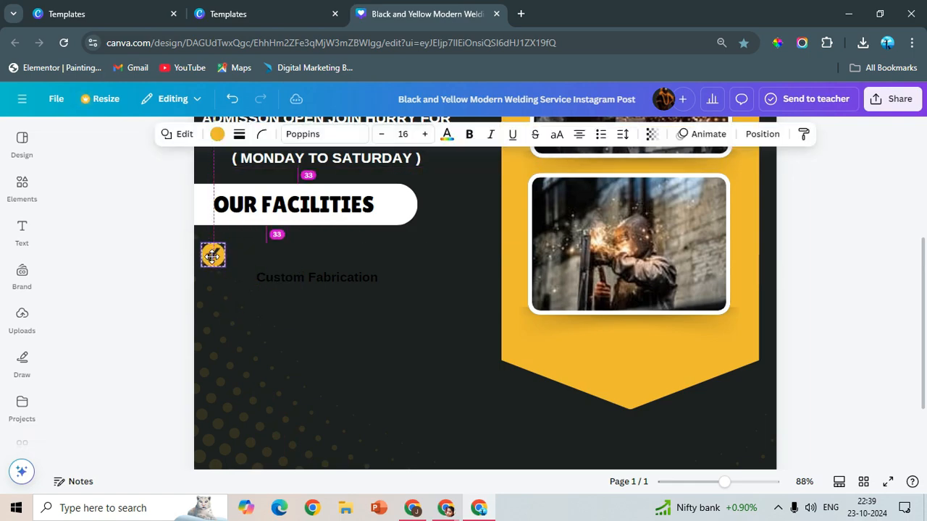
# - Align the "Custom Fabrication" text beside the check icon and colour it white
pyautogui.moveTo(290, 275); pyautogui.dragTo(283, 256)
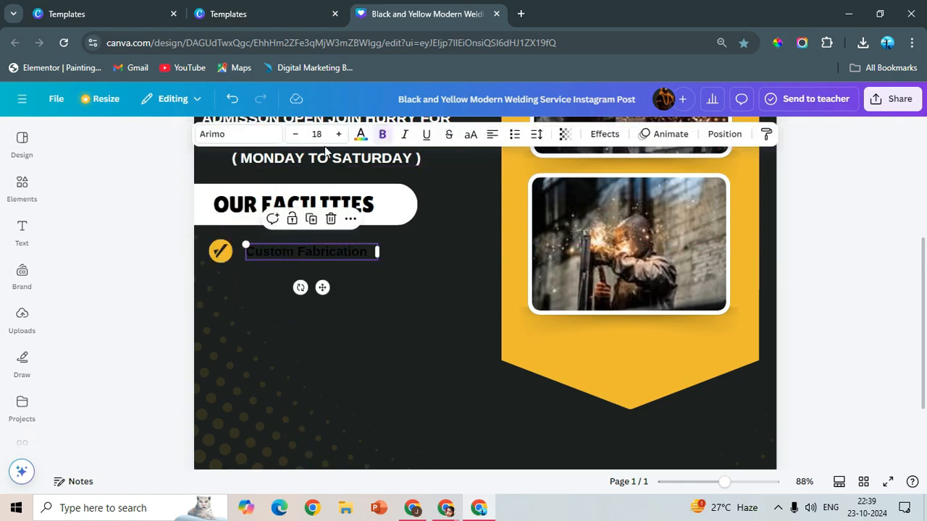
pyautogui.click(360, 134)
pyautogui.click(196, 231)
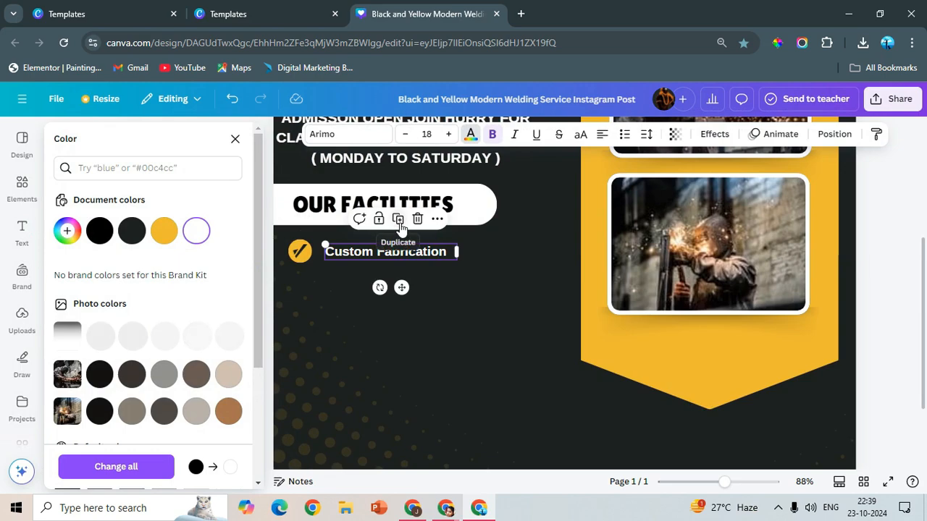
# - Replace the "Custom Fabrication" text with four separate lines: NOTES, WORKSHEET, VIDEO CLASSES and ASSIGNMENT
pyautogui.tripleClick(369, 251)
pyautogui.write('no')
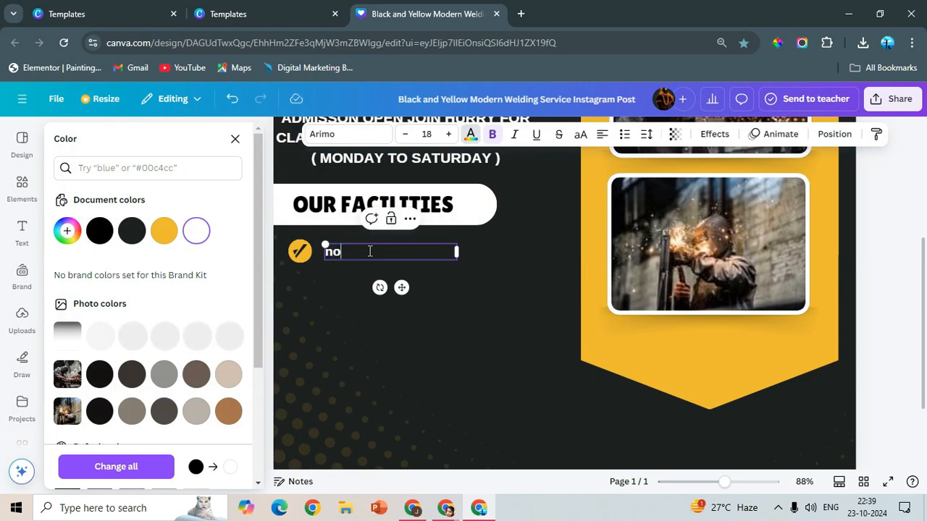
pyautogui.press('BackSpace')
pyautogui.press('BackSpace')
pyautogui.press('BackSpace')
pyautogui.press('BackSpace')
pyautogui.press('BackSpace')
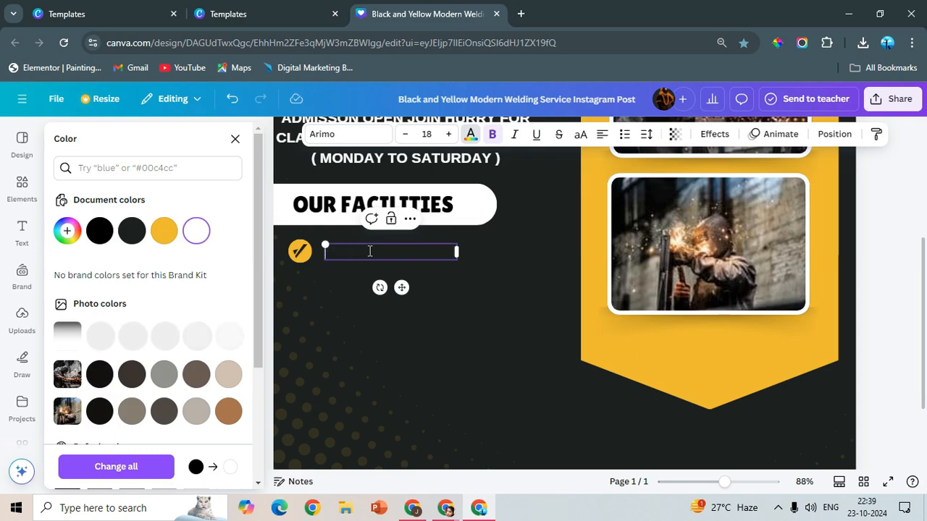
pyautogui.write('NOTES')
pyautogui.press('Return')
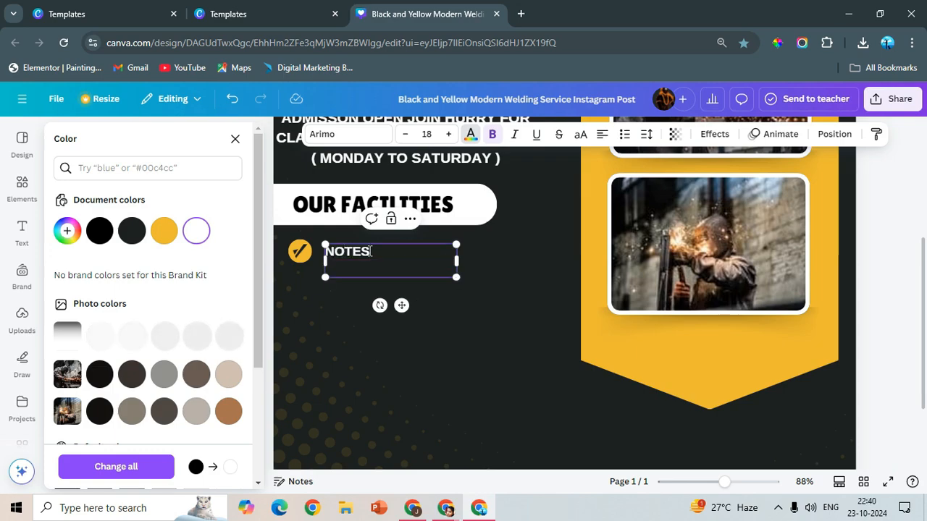
pyautogui.write('WORKSHE')
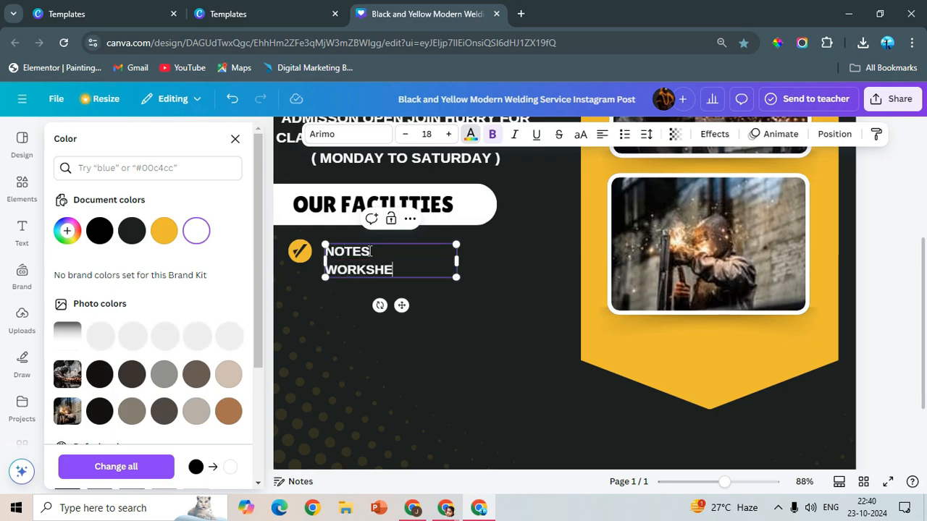
pyautogui.write('ET')
pyautogui.press('Return')
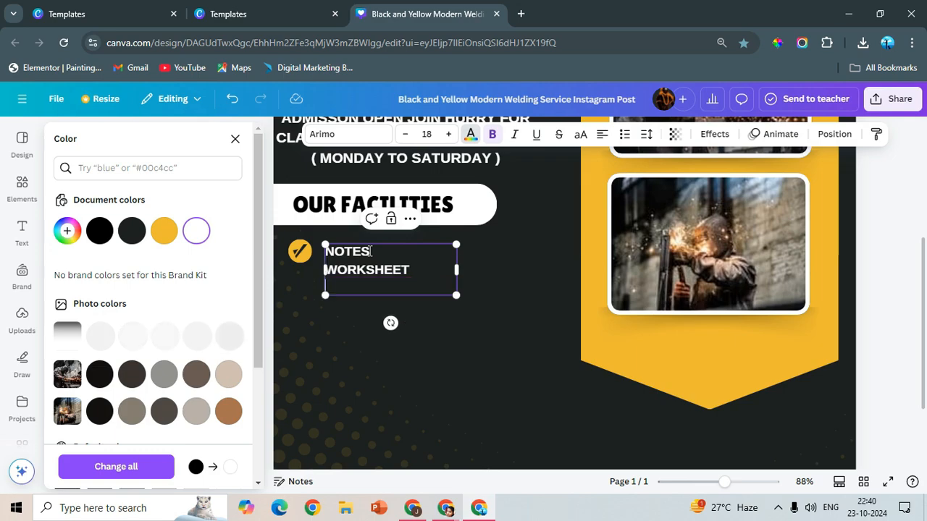
pyautogui.write('VIDEO ')
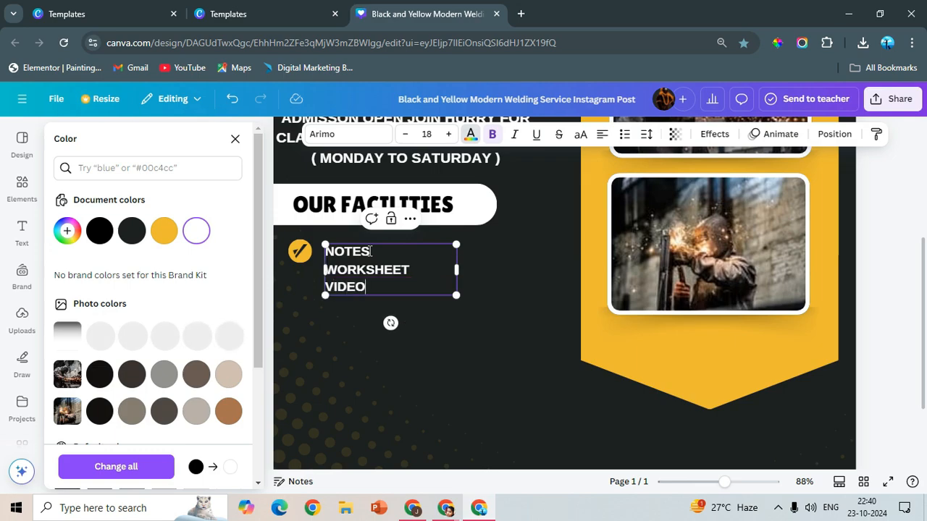
pyautogui.write('CLASSES')
pyautogui.press('Return')
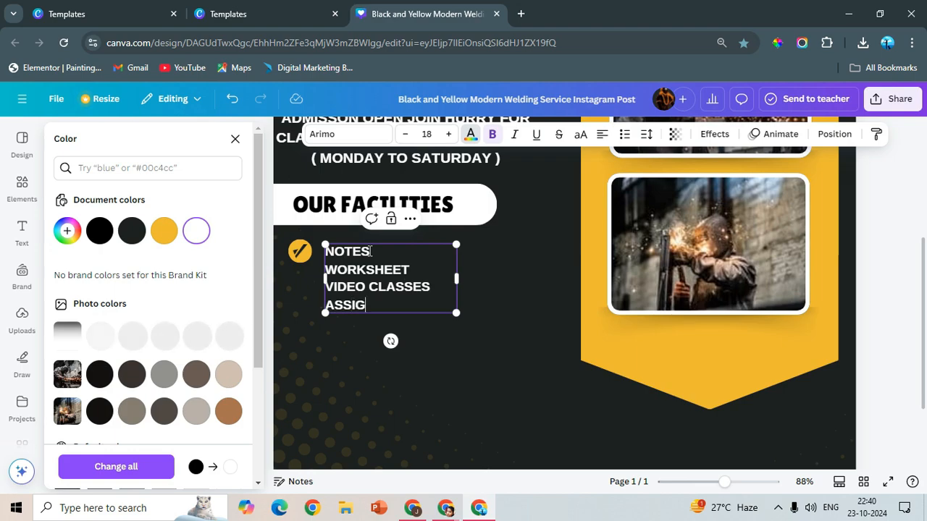
pyautogui.write('ASSIGNMENT')
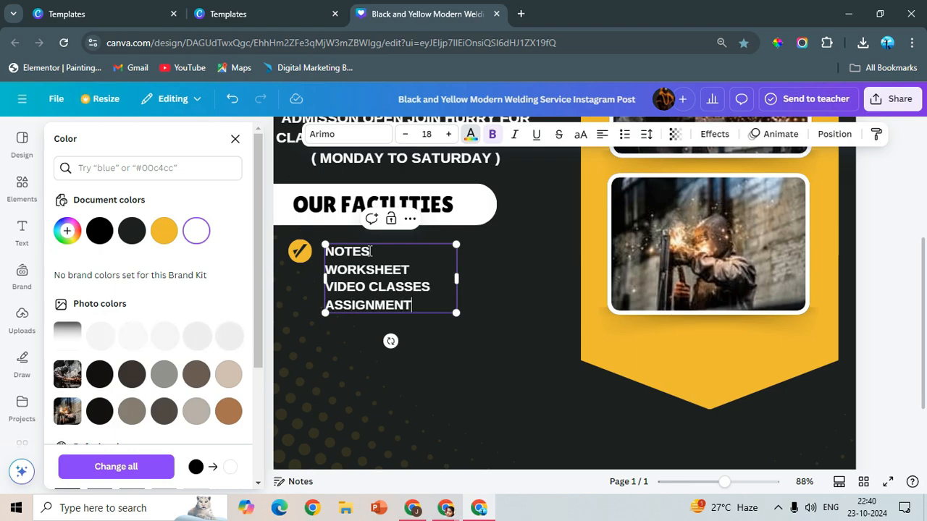
# - Copy the check icon three times down beside the facilities list and shrink the original one next to NOTES
pyautogui.click(298, 255)
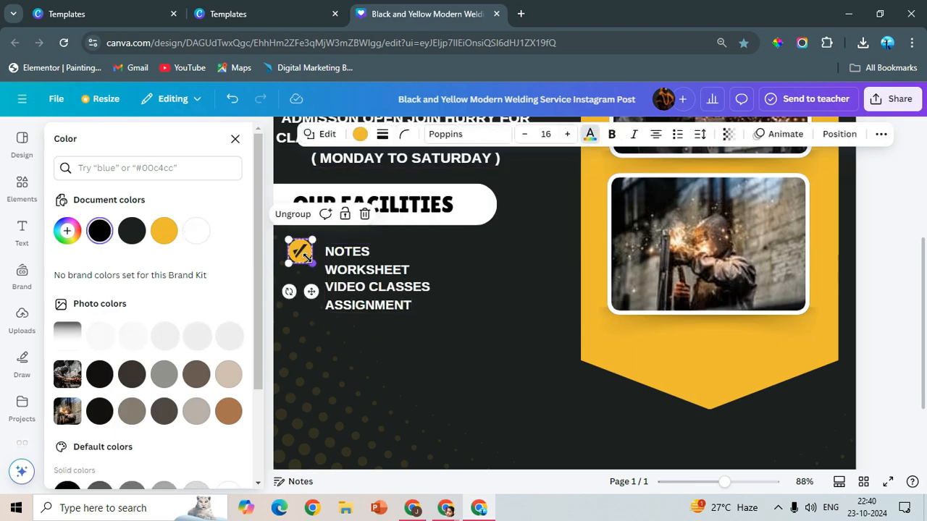
pyautogui.click(302, 261)
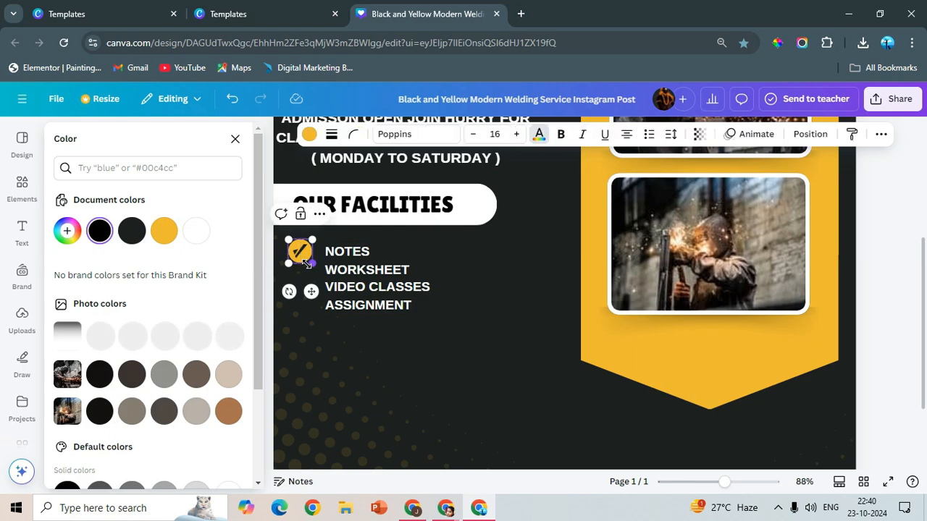
pyautogui.moveTo(303, 261); pyautogui.dragTo(308, 337)
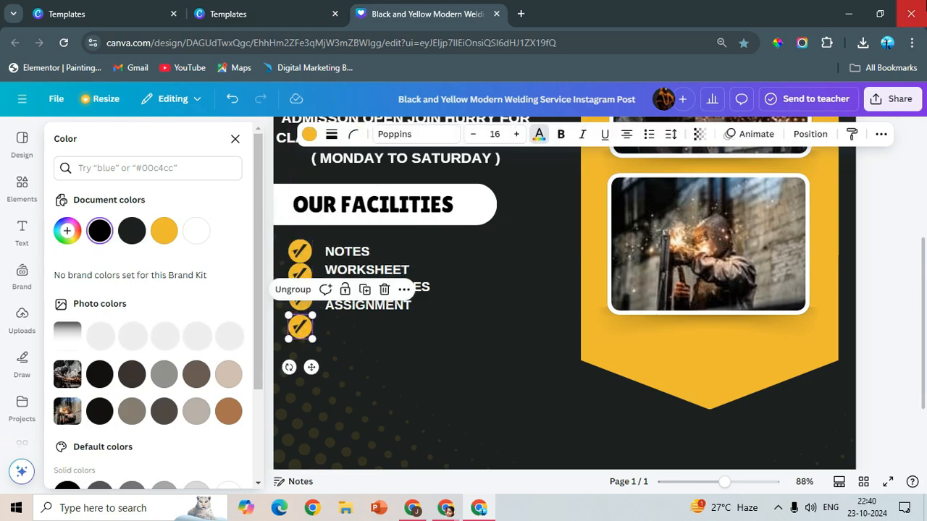
pyautogui.click(306, 251)
pyautogui.moveTo(232, 262); pyautogui.dragTo(242, 288)
# - Increase the line spacing of the facilities list and enlarge its text to size 24.9 beneath the heading
pyautogui.click(290, 260)
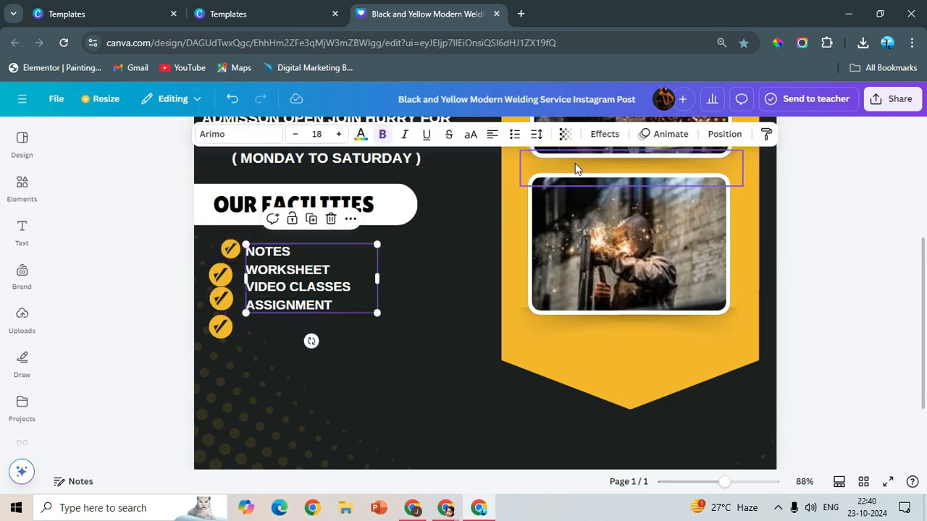
pyautogui.click(537, 134)
pyautogui.moveTo(515, 226); pyautogui.dragTo(545, 232)
pyautogui.click(377, 351)
pyautogui.moveTo(290, 325); pyautogui.dragTo(284, 303)
pyautogui.moveTo(375, 326); pyautogui.dragTo(424, 360)
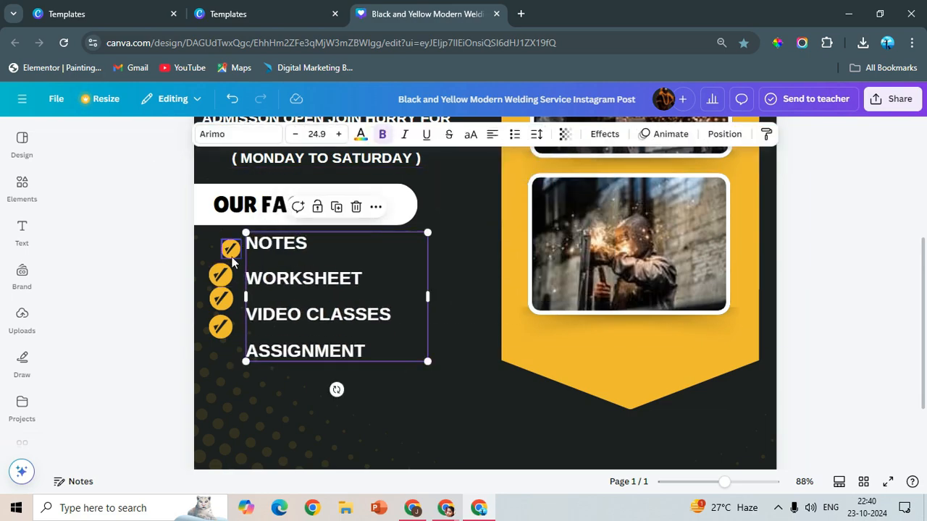
# - Shift the first check icon away from the text, level with NOTES, and delete the three check icons below it
pyautogui.click(230, 249)
pyautogui.moveTo(235, 250)
pyautogui.mouseDown()
pyautogui.moveTo(210, 244)
pyautogui.moveTo(218, 245)
pyautogui.mouseUp()
pyautogui.click(220, 274)
pyautogui.press('Delete')
pyautogui.click(220, 274)
pyautogui.click(221, 297)
pyautogui.press('Delete')
pyautogui.click(220, 293)
pyautogui.press('Delete')
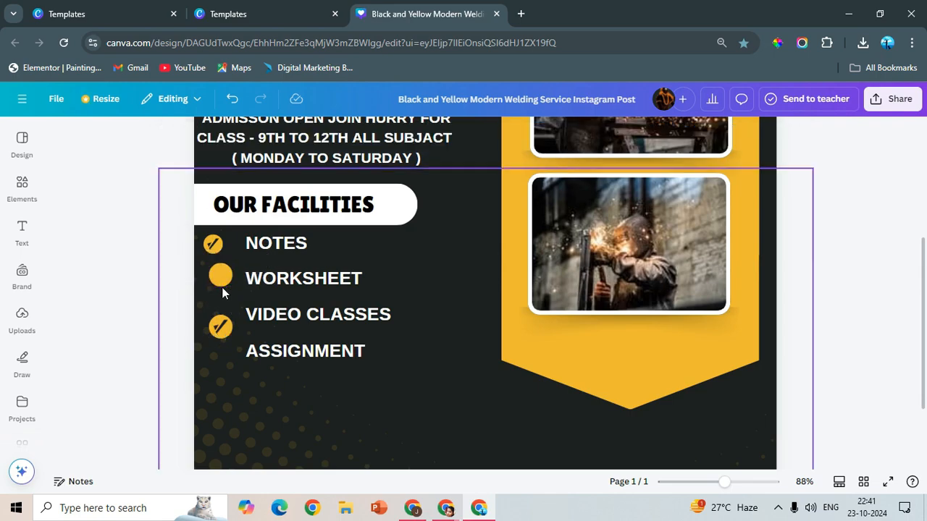
pyautogui.click(221, 279)
pyautogui.press('Delete')
pyautogui.click(223, 328)
pyautogui.press('Delete')
pyautogui.click(223, 330)
pyautogui.press('Delete')
# - Move the facilities list closer to the check icon and slightly enlarge the icon beside NOTES
pyautogui.moveTo(293, 292); pyautogui.dragTo(281, 295)
pyautogui.click(216, 247)
pyautogui.click(222, 252)
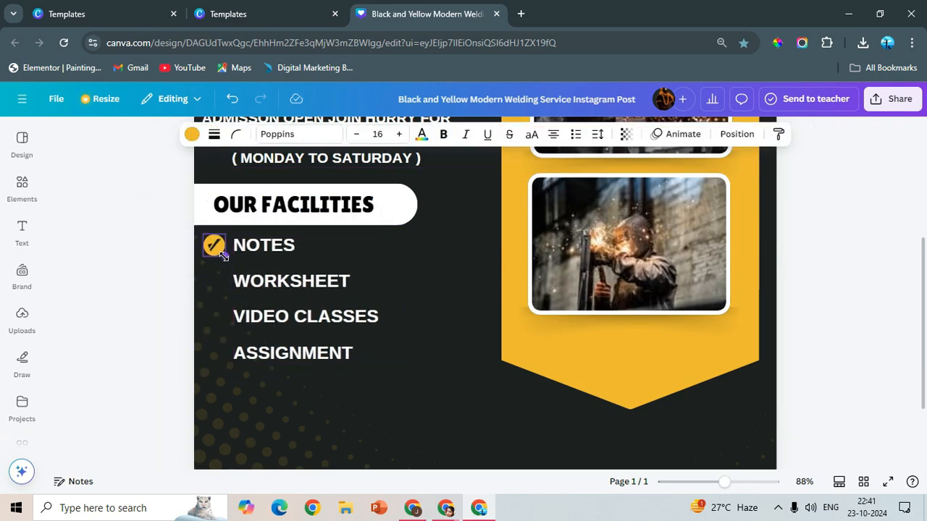
pyautogui.click(222, 254)
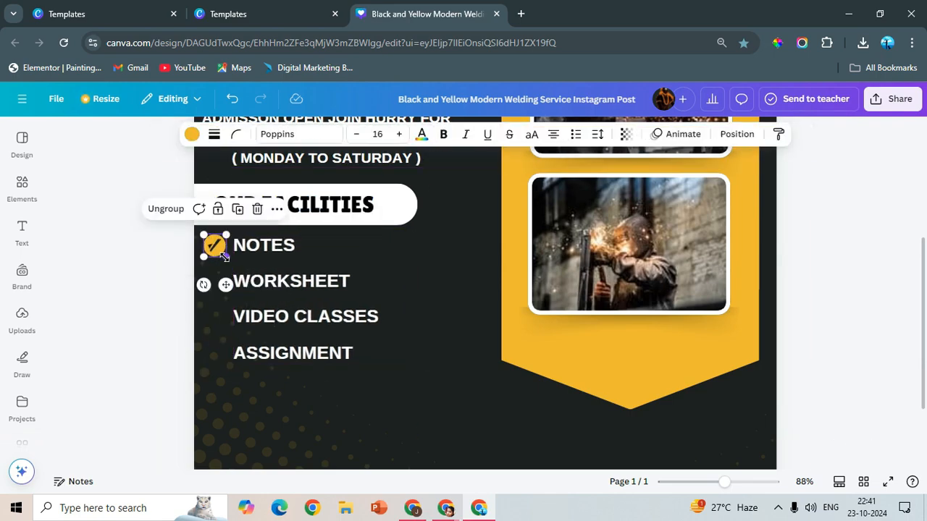
# - Duplicate the check icon and place copies beside WORKSHEET, VIDEO CLASSES and ASSIGNMENT
pyautogui.click(184, 246)
pyautogui.moveTo(215, 244); pyautogui.dragTo(213, 348)
pyautogui.click(173, 264)
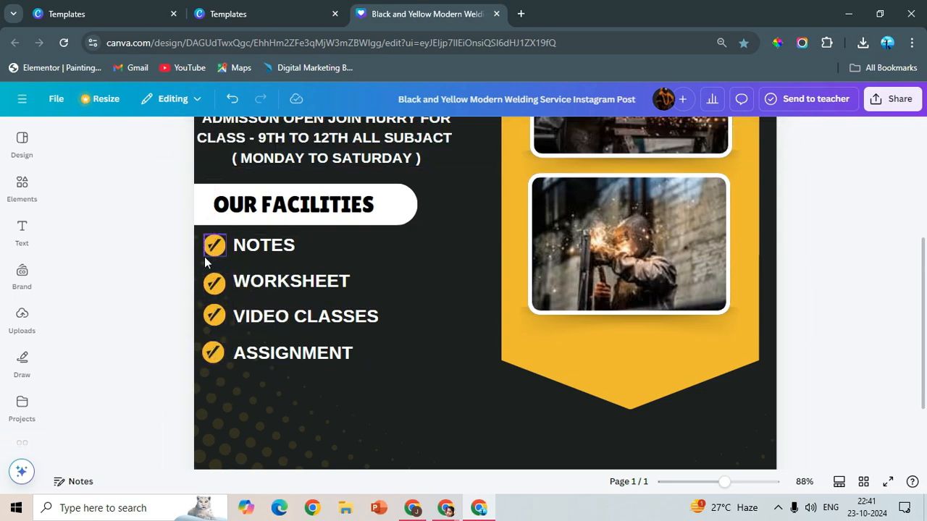